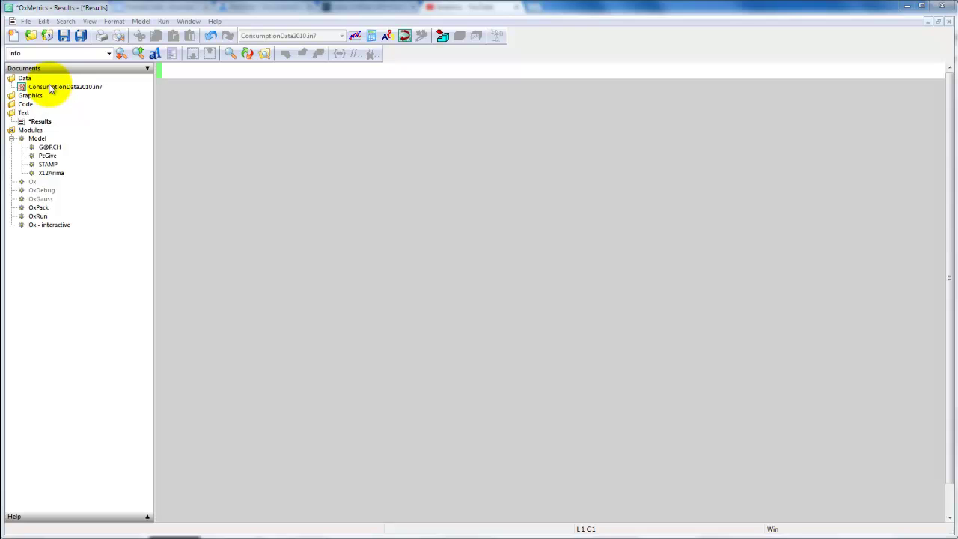
Step: Open ConsumptionData2010.in7 and highlight the c, y, dc–dy and ddc–ddy series in turn
double_click(50, 88)
left_click(281, 178)
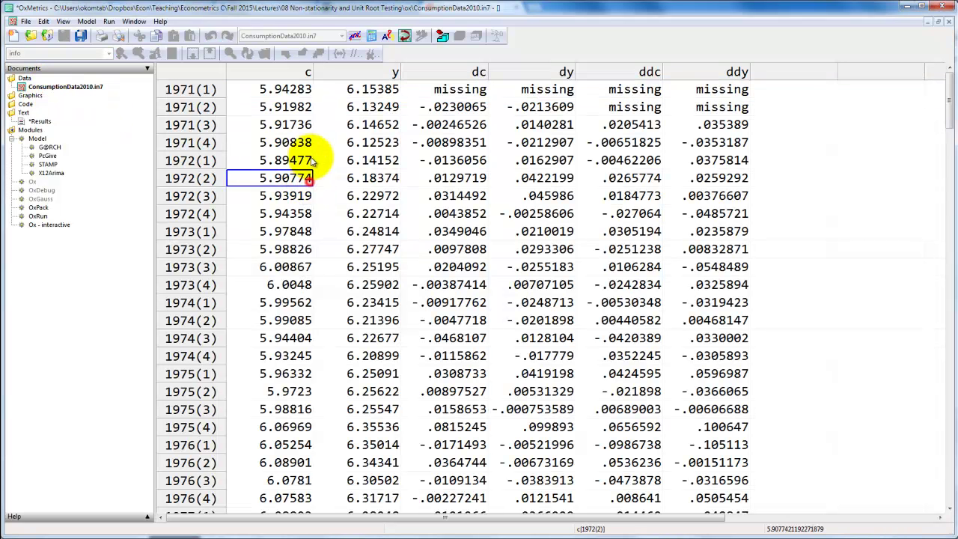
left_click(307, 73)
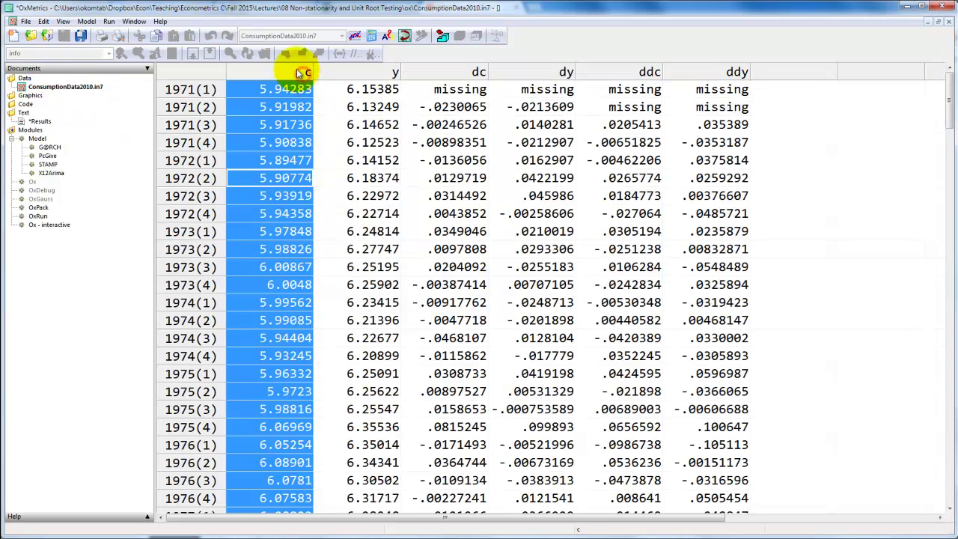
left_click(376, 72)
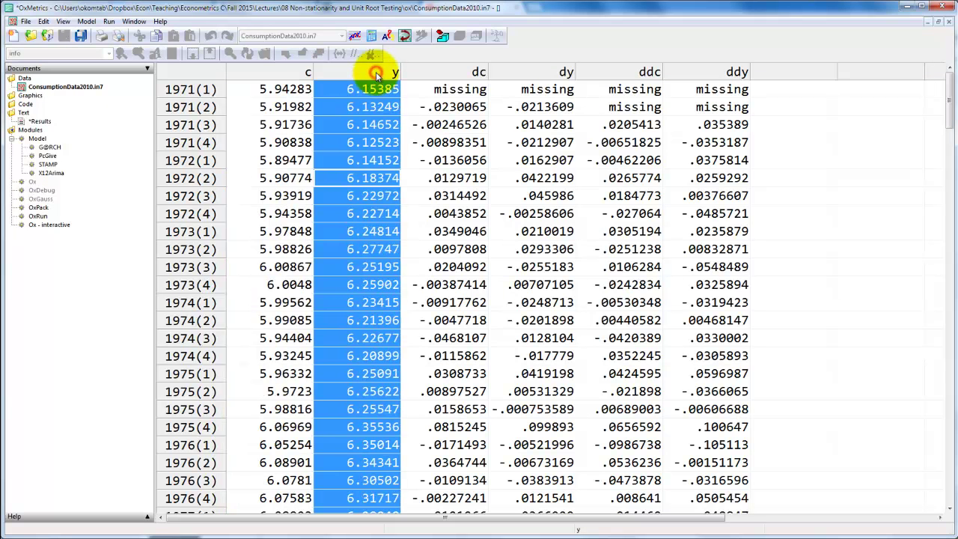
left_click(444, 72)
left_click_drag(443, 72, 490, 71)
left_click_drag(616, 71, 682, 71)
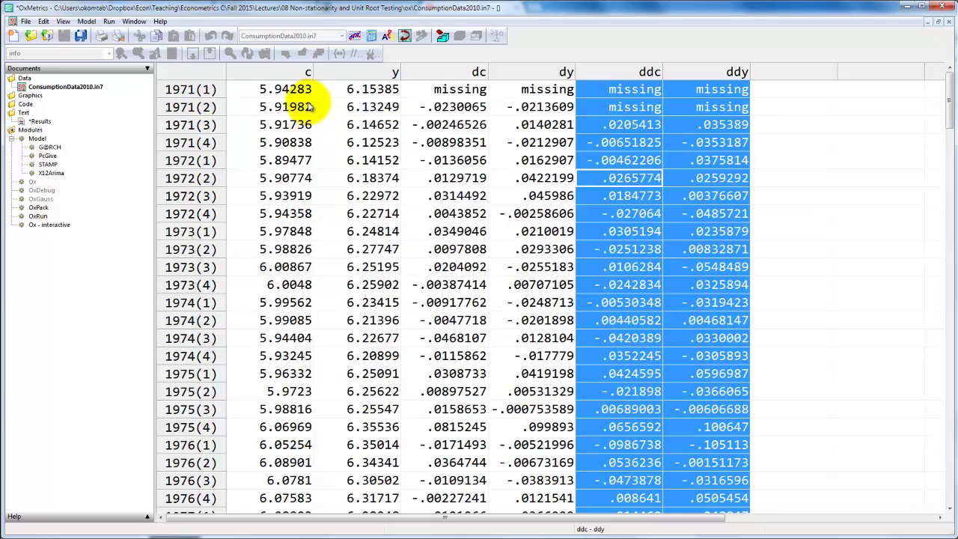
Step: Plot c and y together in one chart via Model > Graphics
left_click(287, 91)
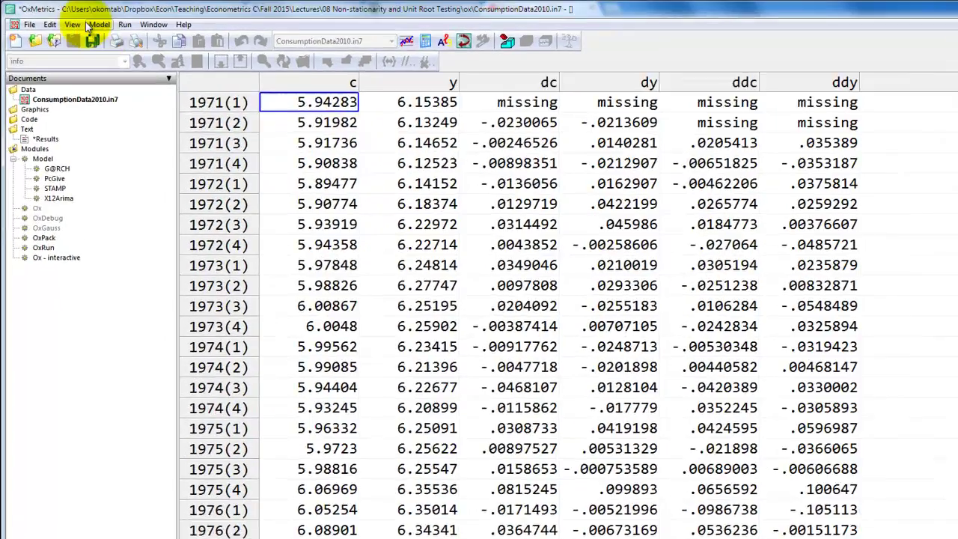
left_click(84, 21)
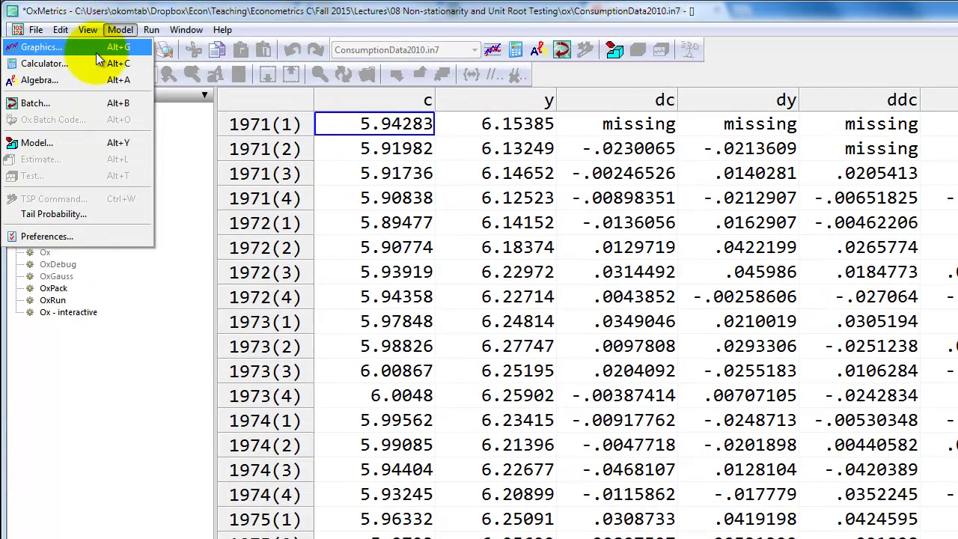
left_click(94, 48)
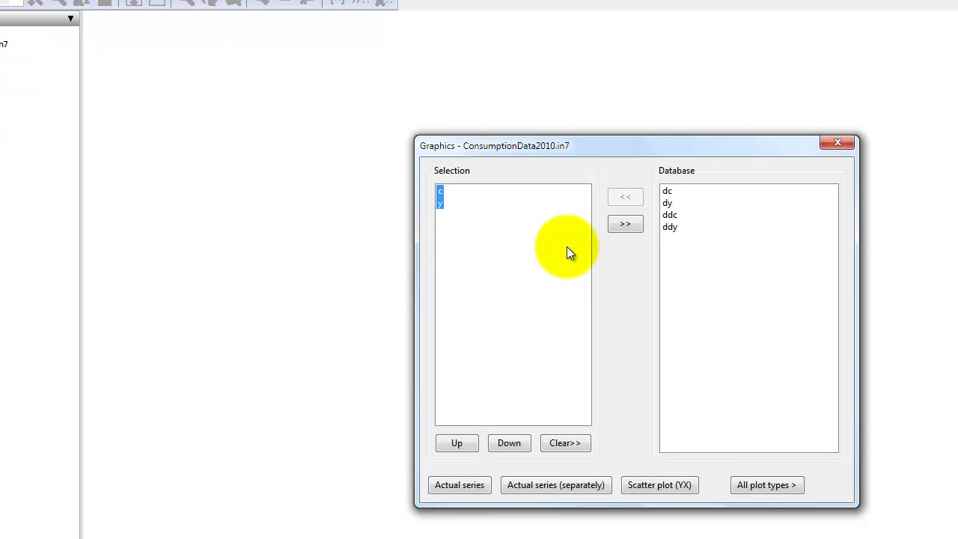
left_click(625, 224)
left_click(729, 253)
double_click(666, 189)
double_click(585, 145)
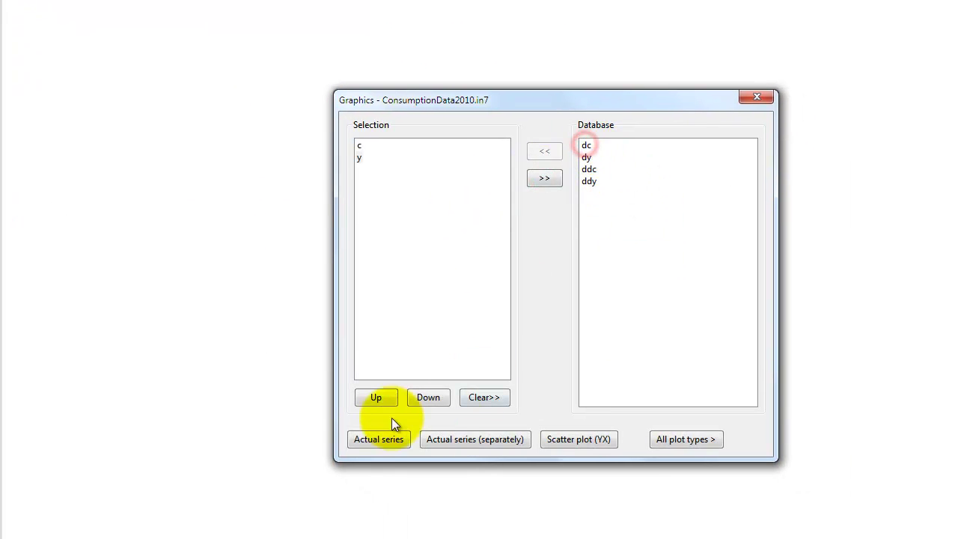
left_click(379, 439)
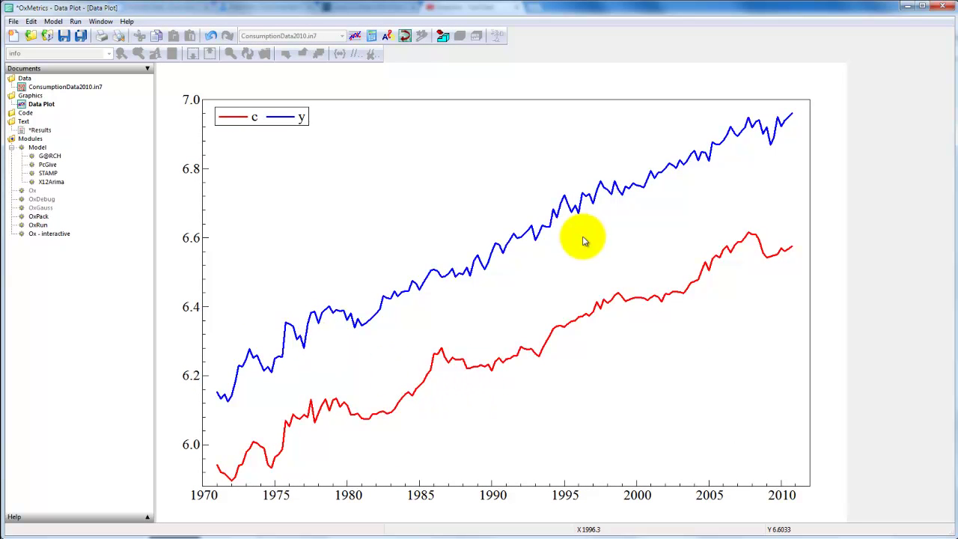
Step: Add dc and dy as separate chart panels below
key("alt+g")
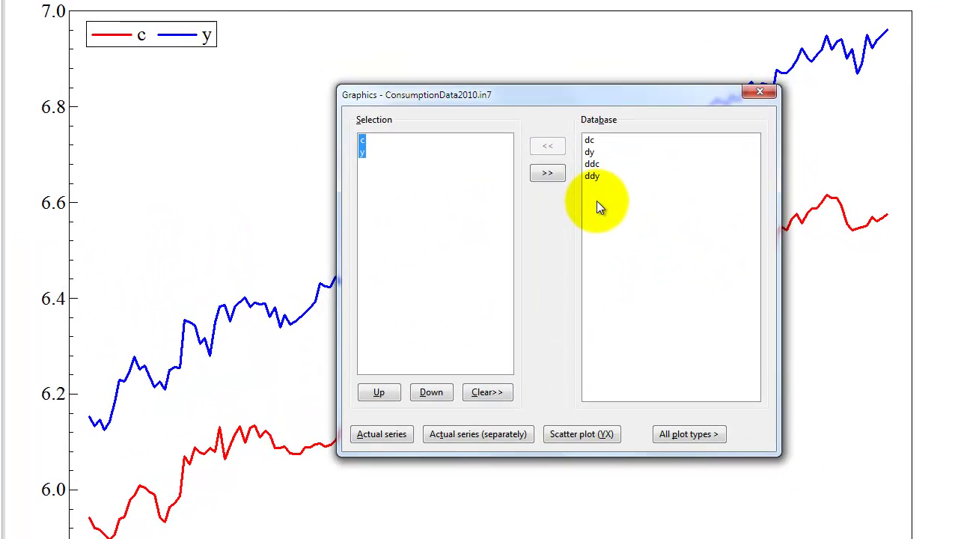
left_click(554, 175)
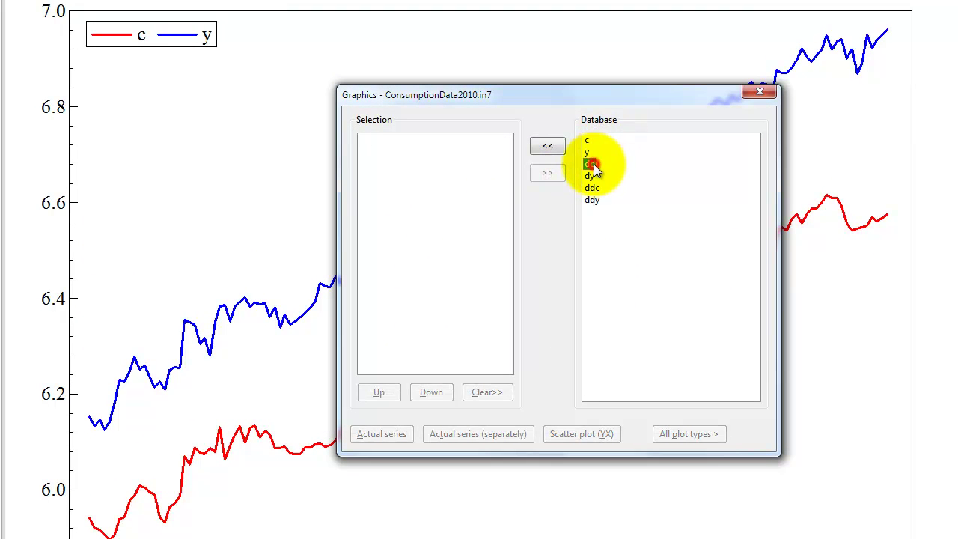
double_click(592, 164)
double_click(591, 164)
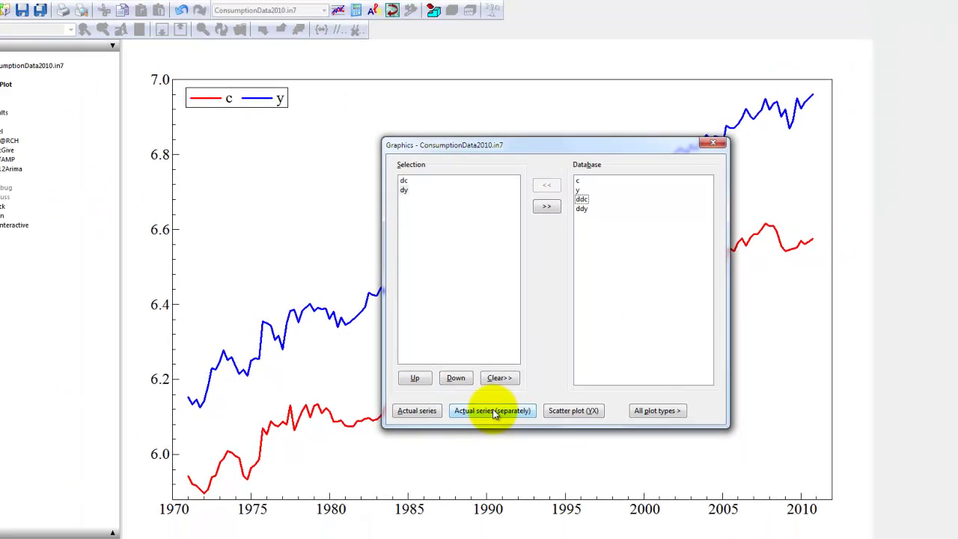
left_click(483, 435)
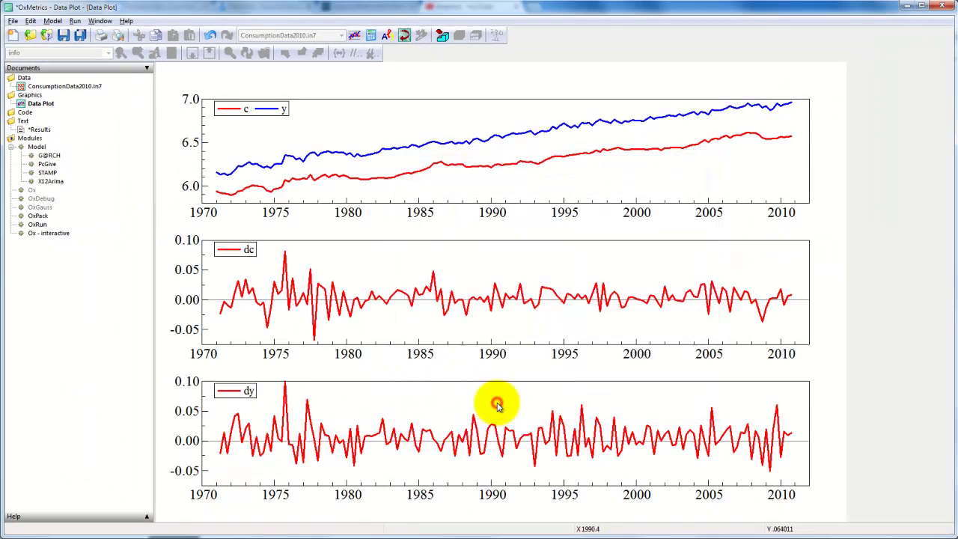
left_click(298, 287)
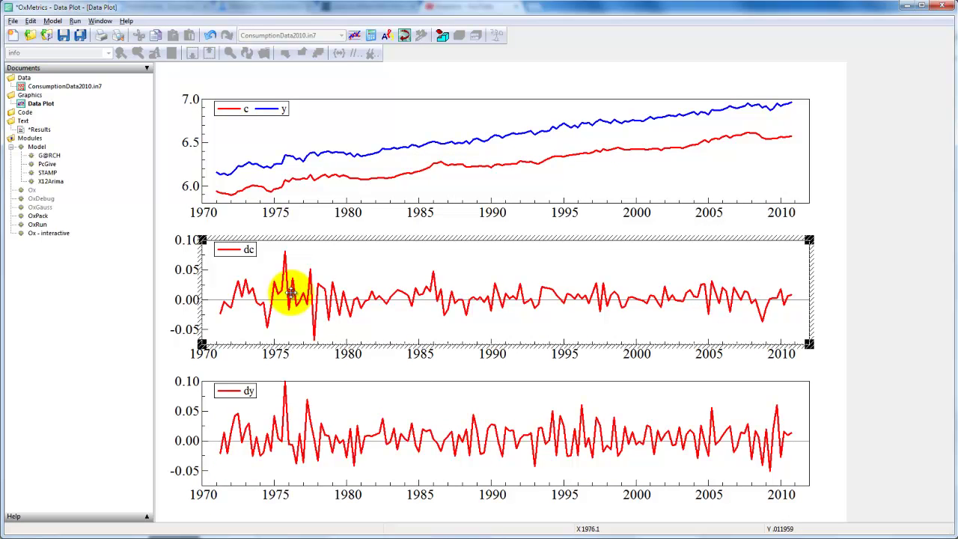
left_click(285, 415)
left_click(244, 362)
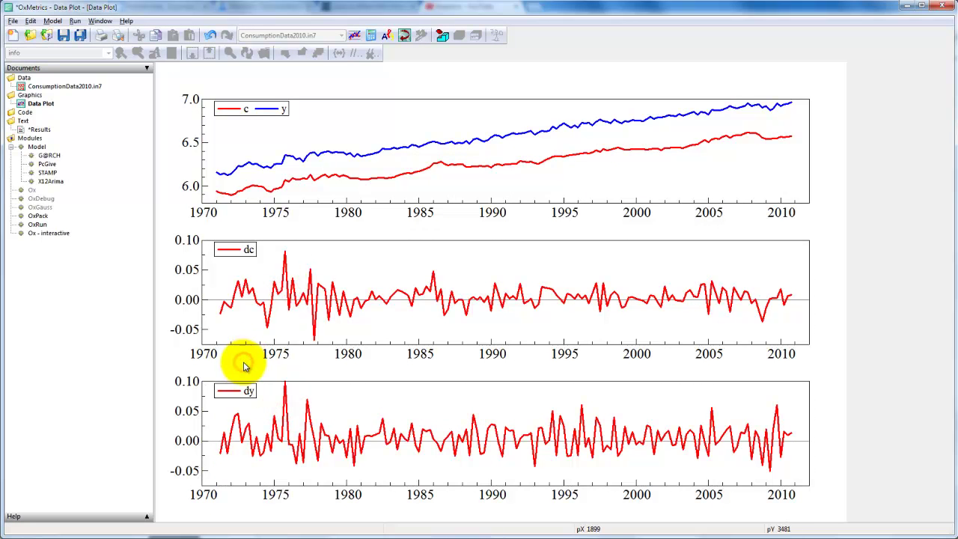
Step: Switch to Results and choose PcGive single-equation dynamic modelling for time-series data, then Formulate
double_click(41, 130)
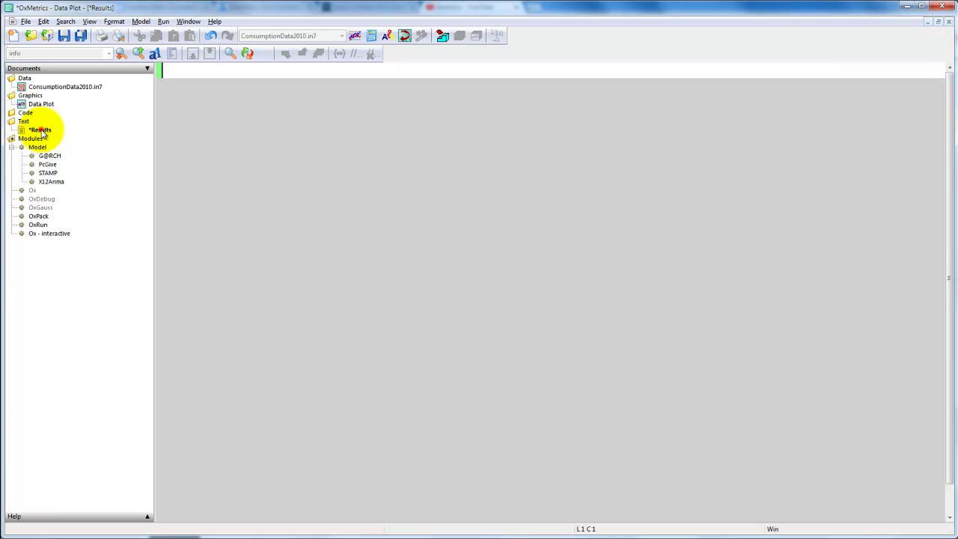
double_click(36, 149)
left_click(391, 257)
left_click(390, 257)
left_click(388, 281)
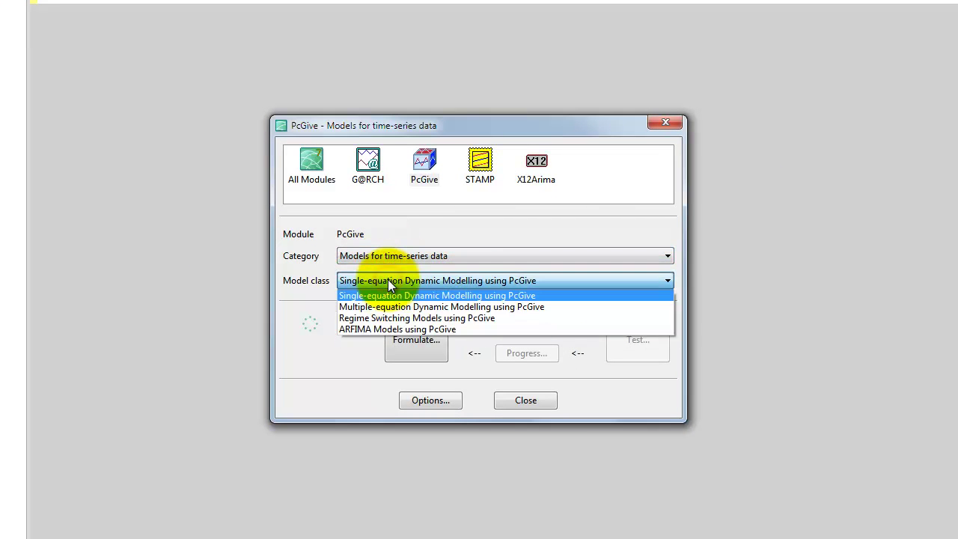
left_click(388, 281)
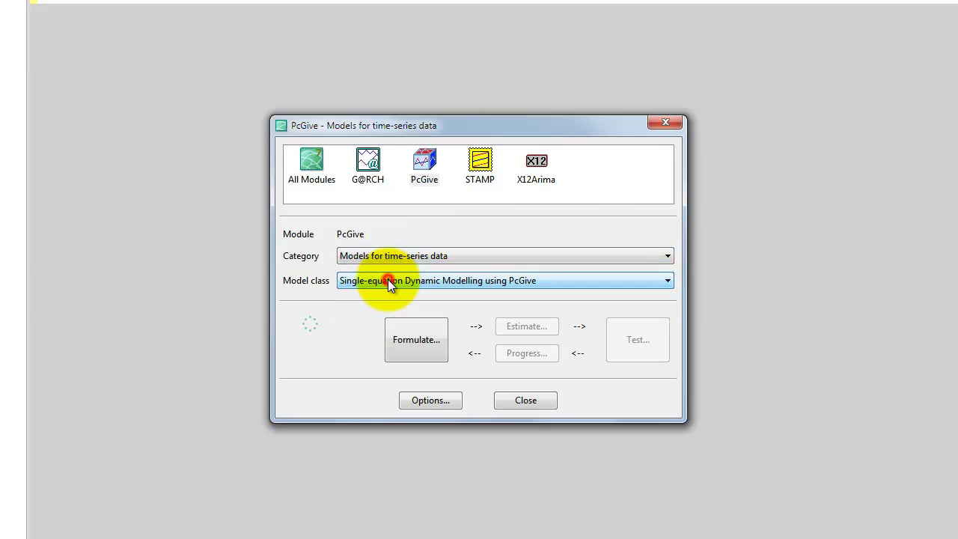
left_click(419, 329)
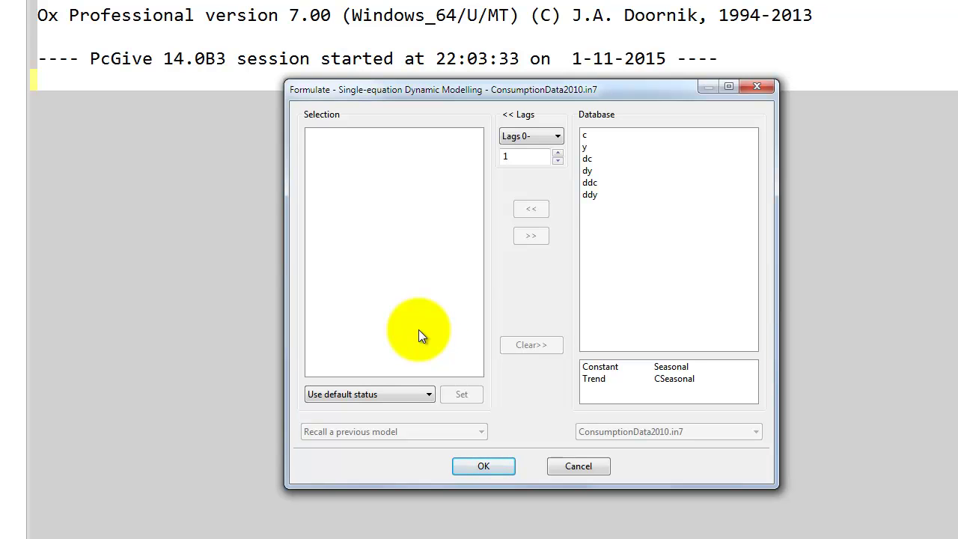
Step: Make dc the dependent variable with Constant and its lag dc_1
left_click(586, 159)
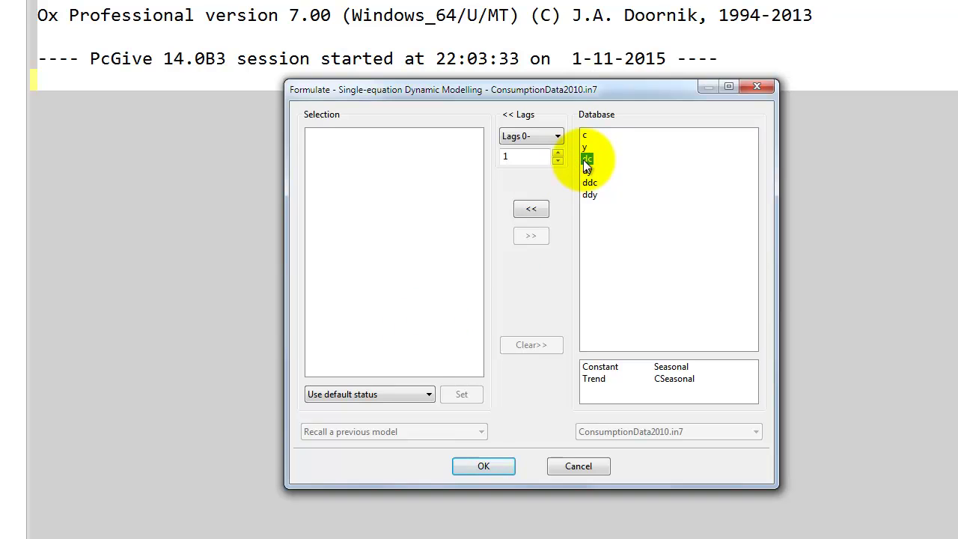
left_click(586, 169)
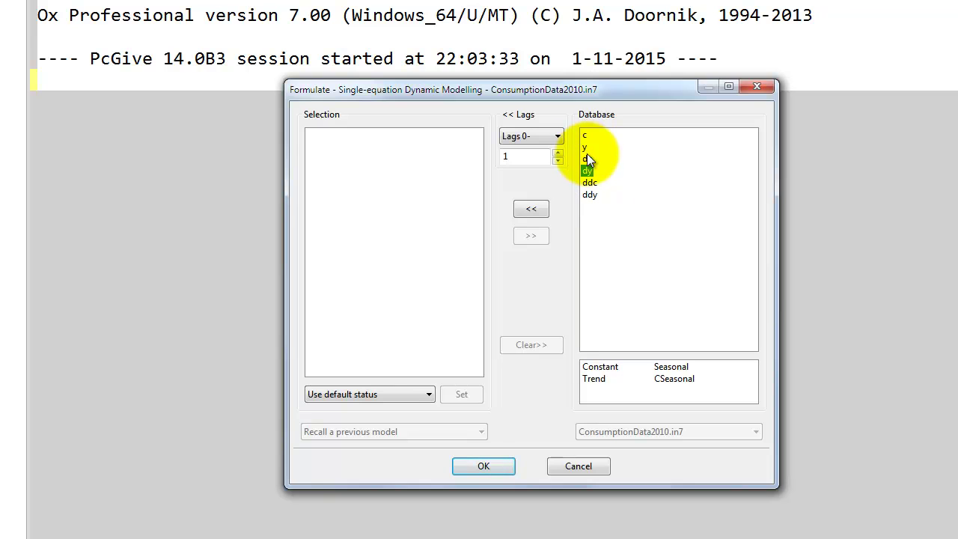
left_click(587, 159)
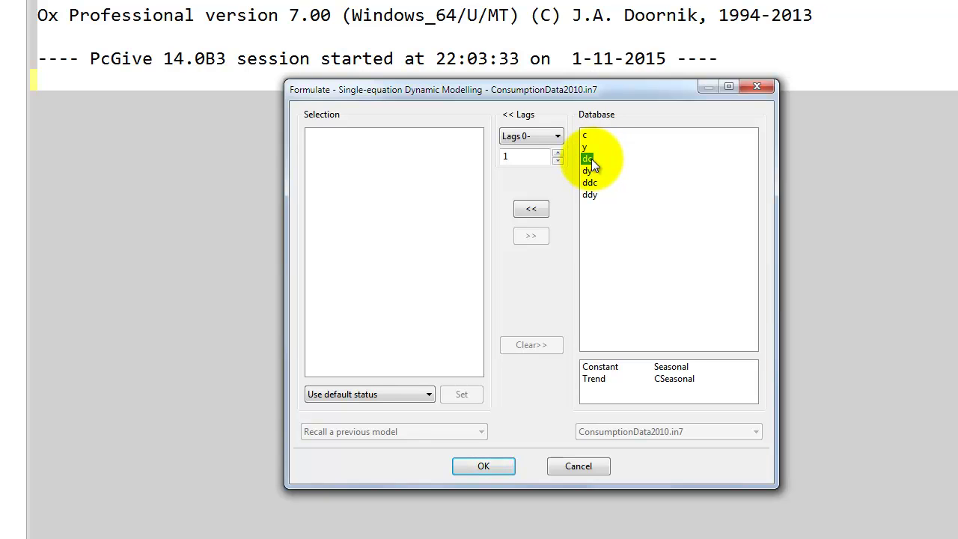
left_click(588, 173)
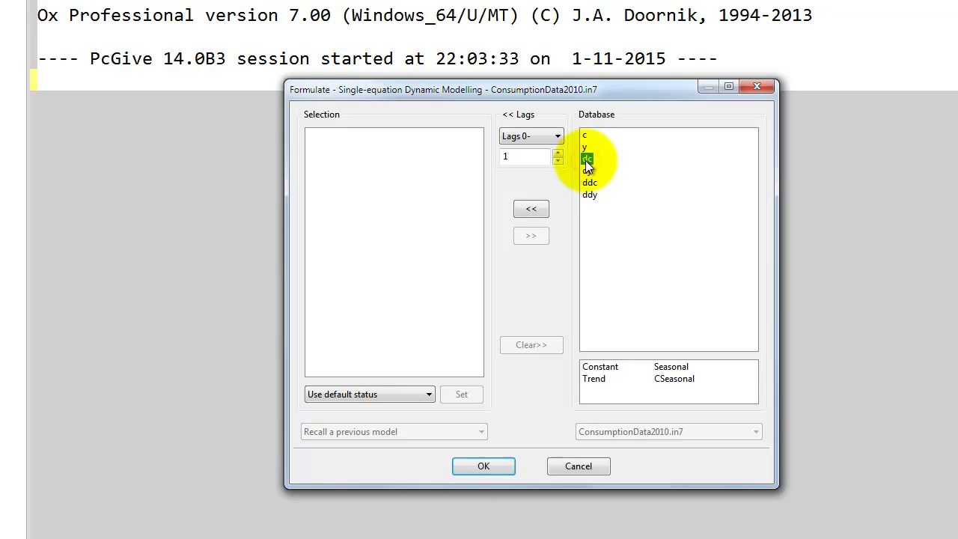
double_click(587, 158)
left_click(324, 134)
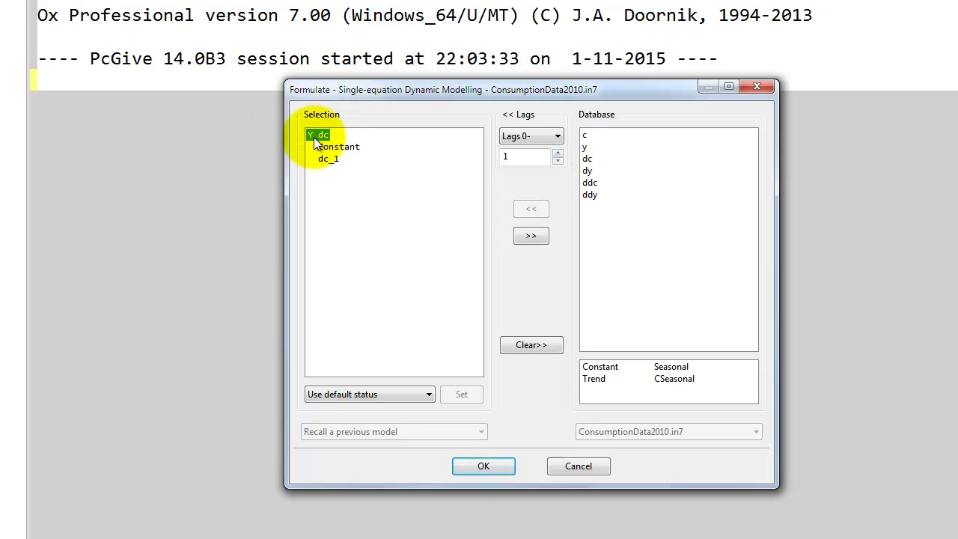
left_click(329, 147)
left_click(326, 157)
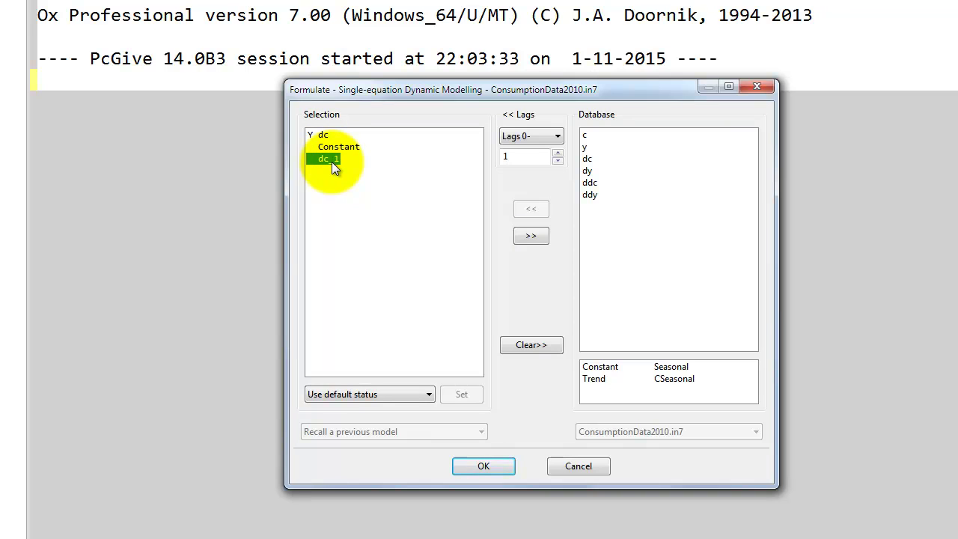
Step: Add dy and dy_1 as regressors and accept the formulation
double_click(588, 171)
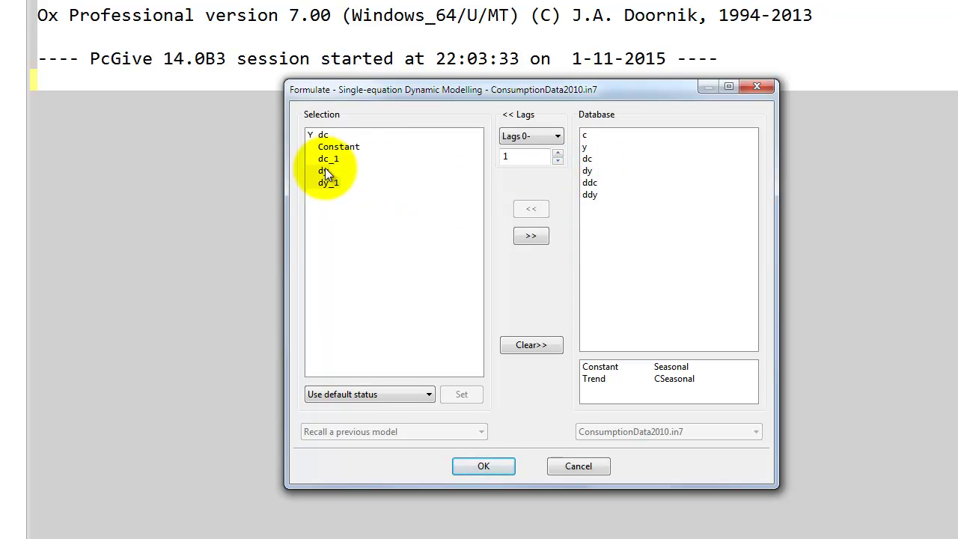
left_click(326, 171)
left_click(324, 183)
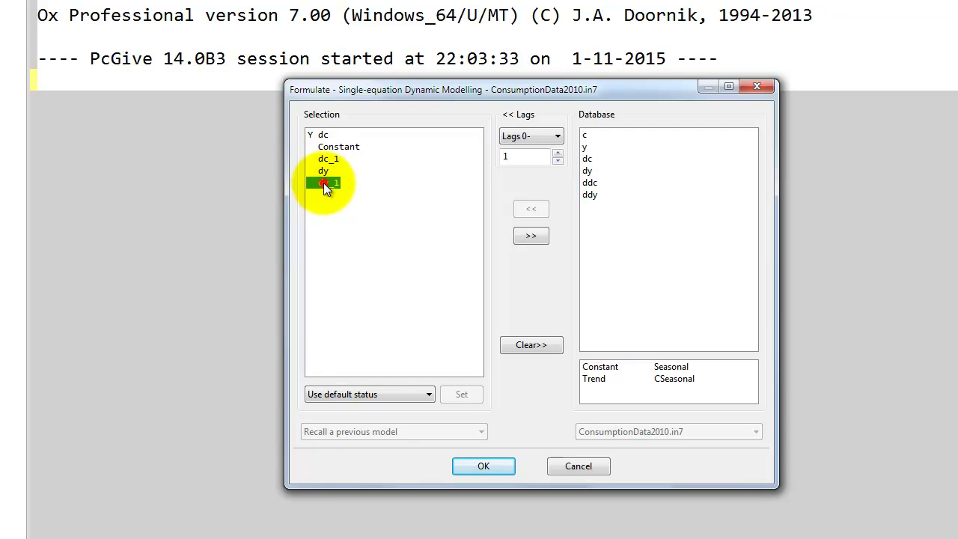
left_click(339, 268)
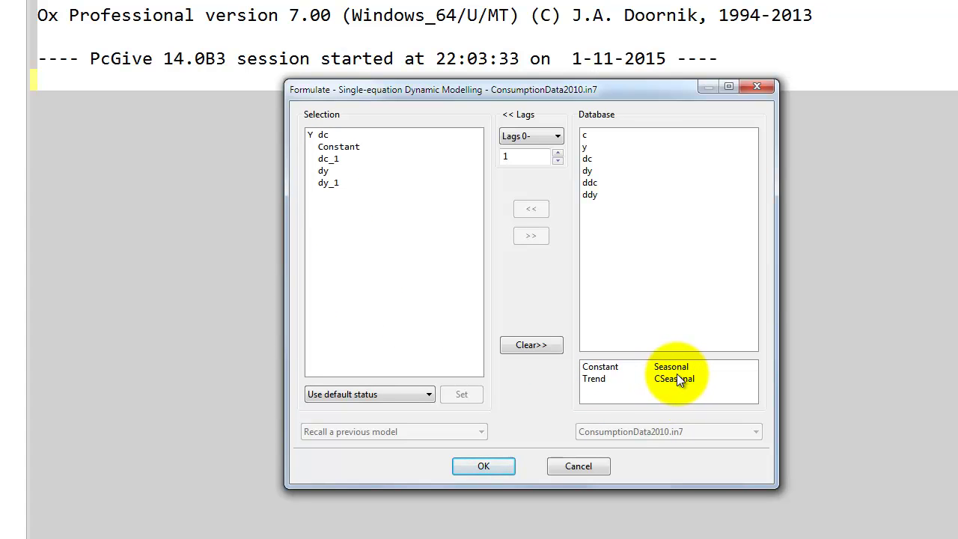
left_click(495, 467)
Step: Estimate the dc model by ordinary least squares over 1971(3)–2010(4)
left_click(450, 135)
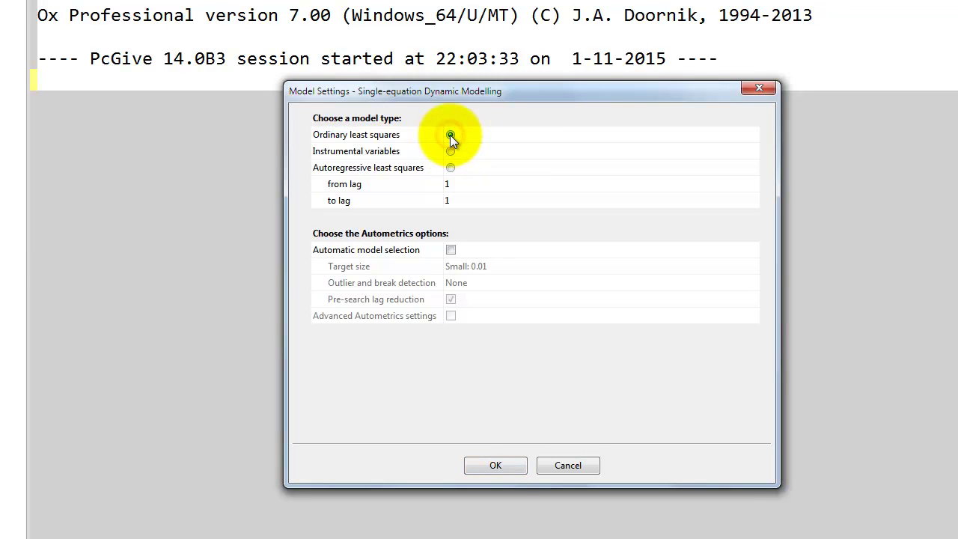
left_click(477, 461)
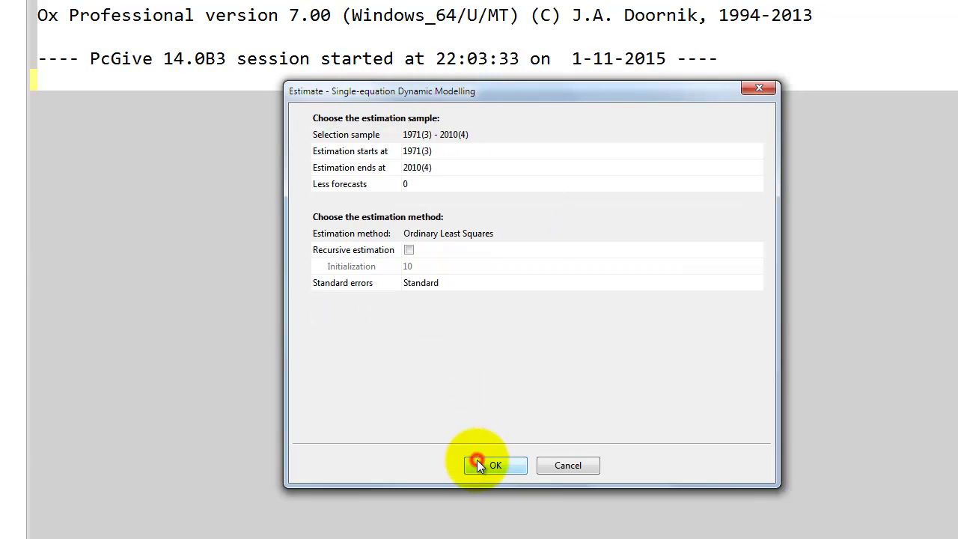
left_click(449, 150)
left_click(443, 170)
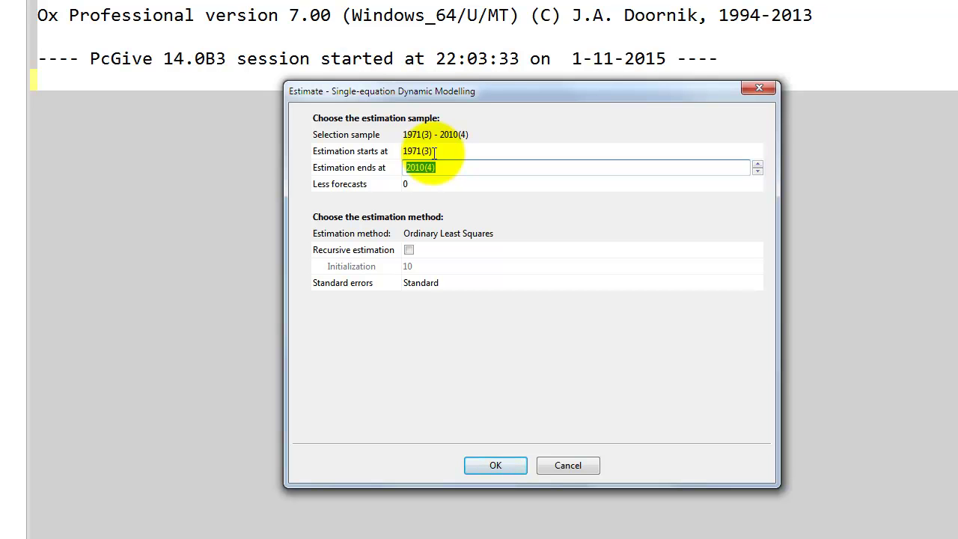
left_click(494, 462)
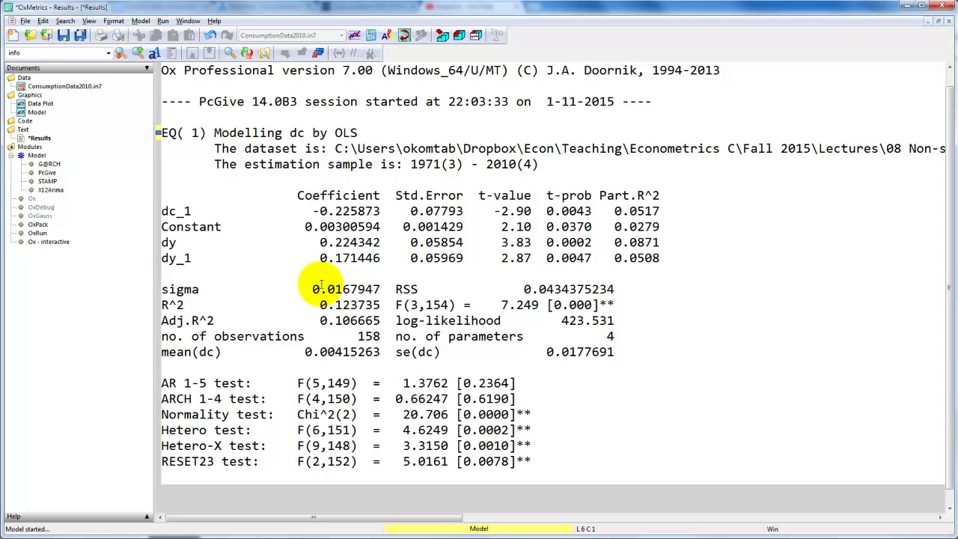
left_click_drag(313, 211, 382, 215)
left_click(350, 211)
double_click(173, 212)
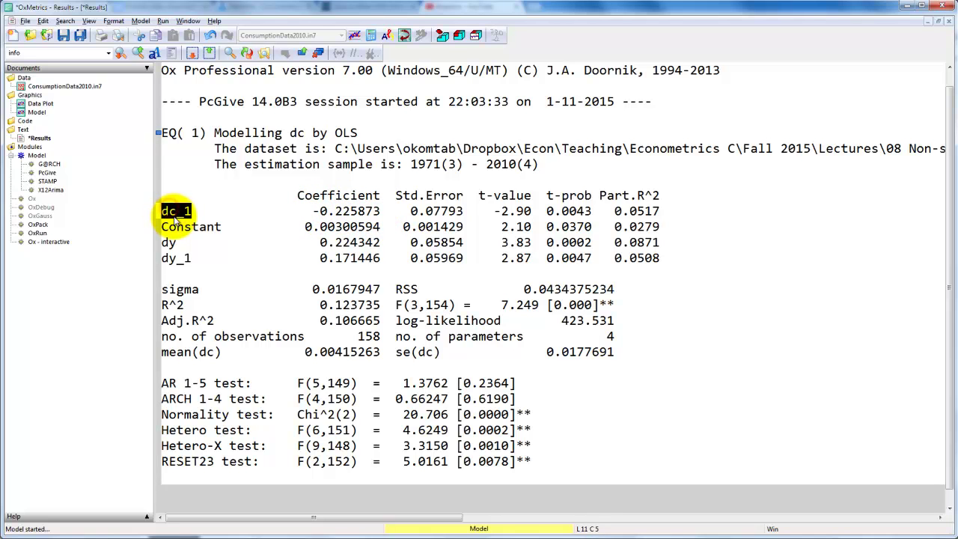
double_click(333, 228)
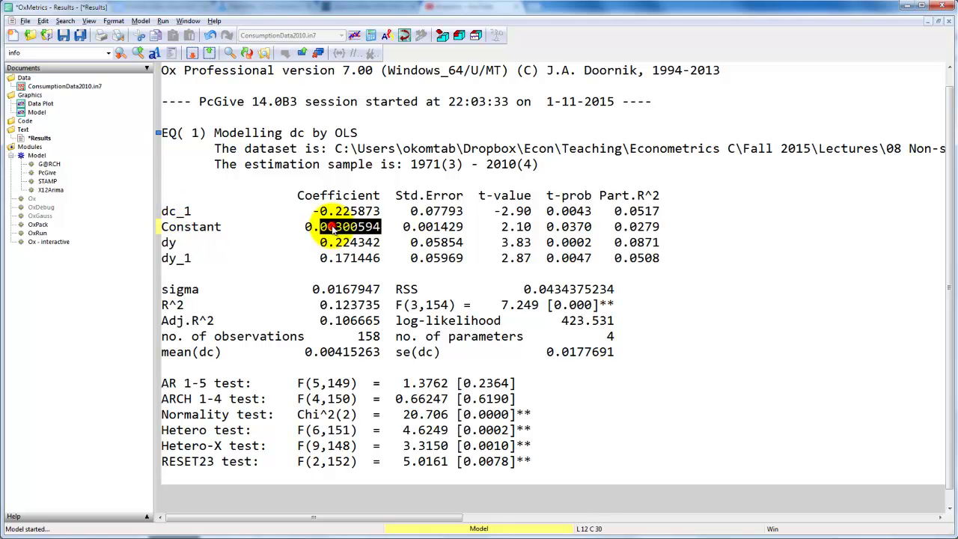
left_click(327, 228)
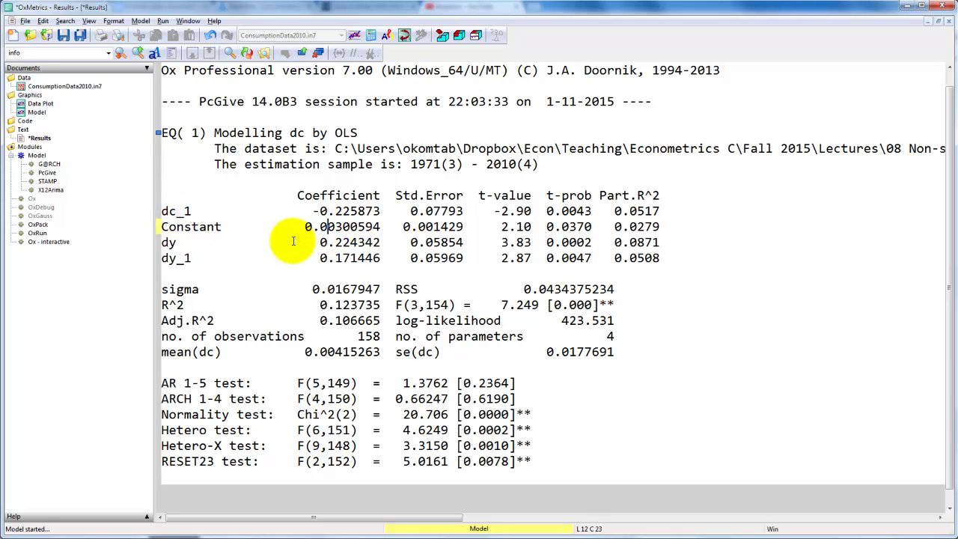
double_click(168, 244)
left_click_drag(320, 244, 351, 258)
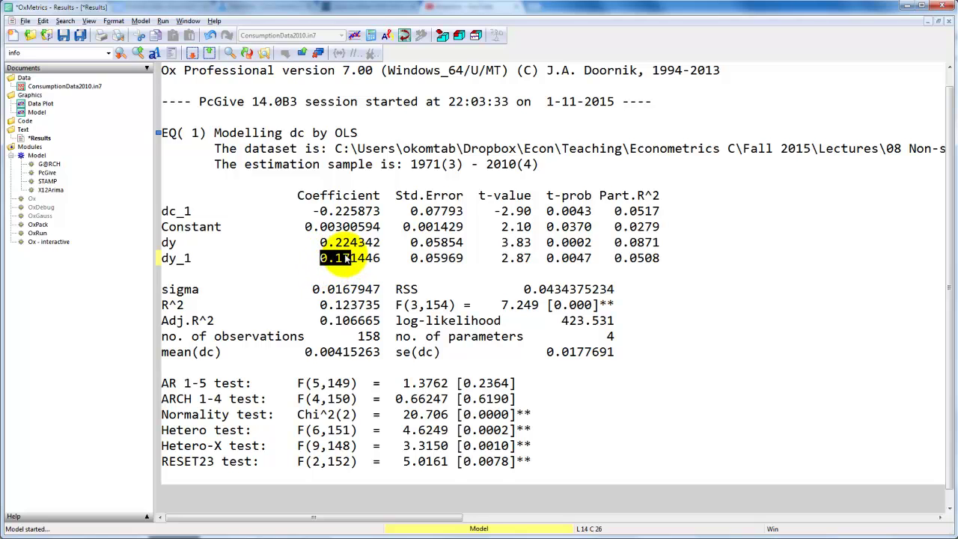
left_click(344, 260)
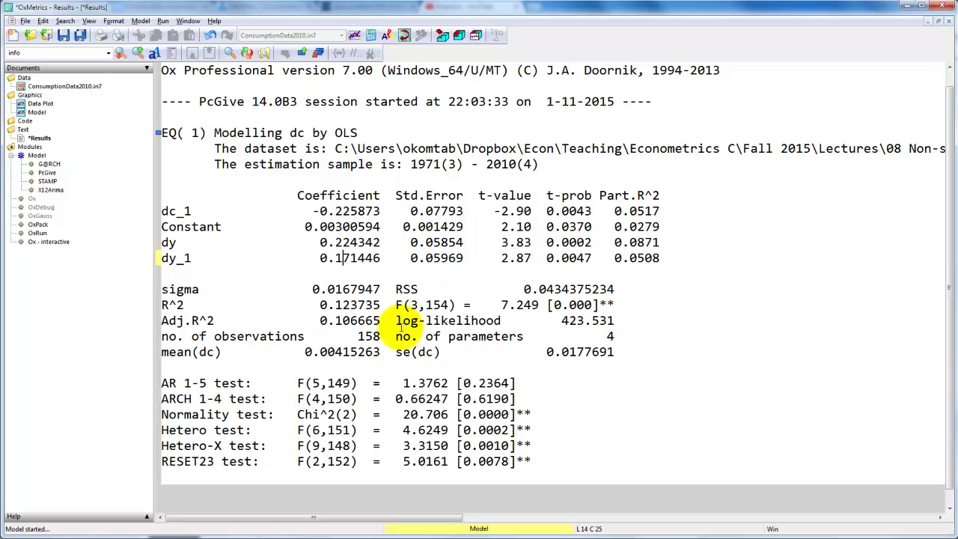
left_click_drag(394, 320, 616, 320)
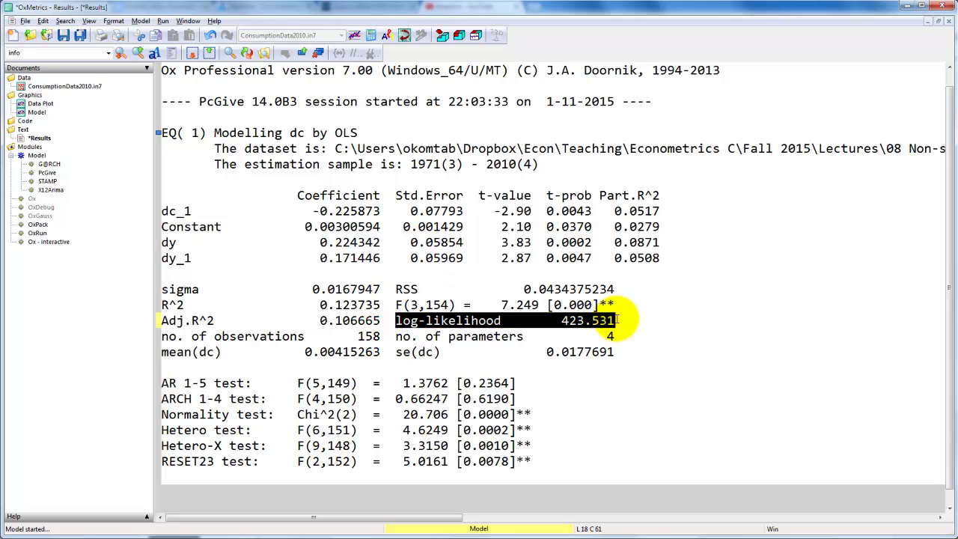
left_click(614, 321)
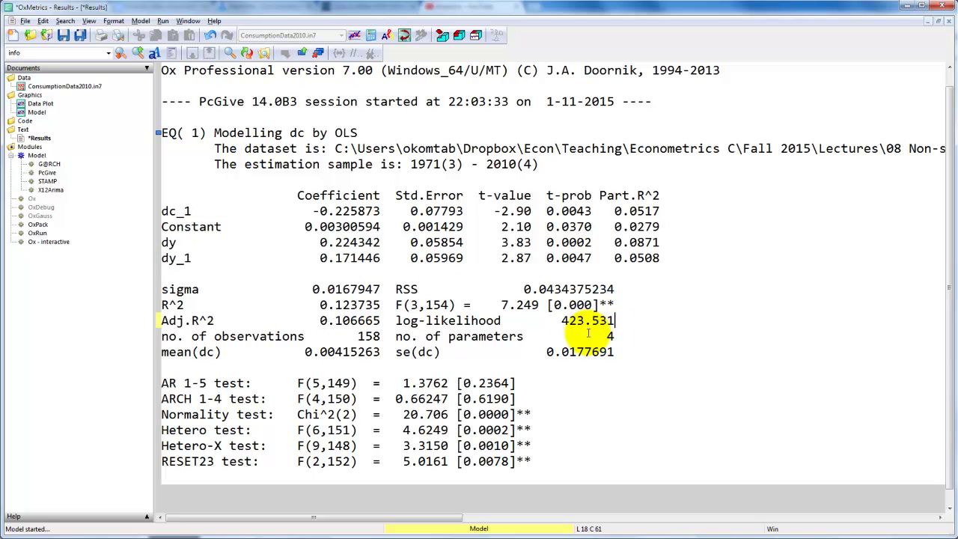
left_click_drag(313, 289, 382, 290)
left_click(381, 290)
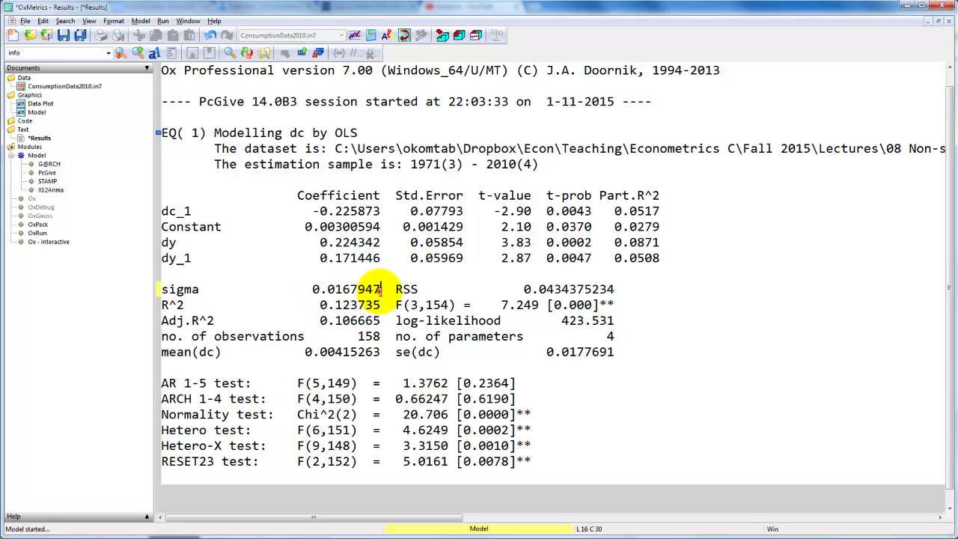
left_click(368, 322)
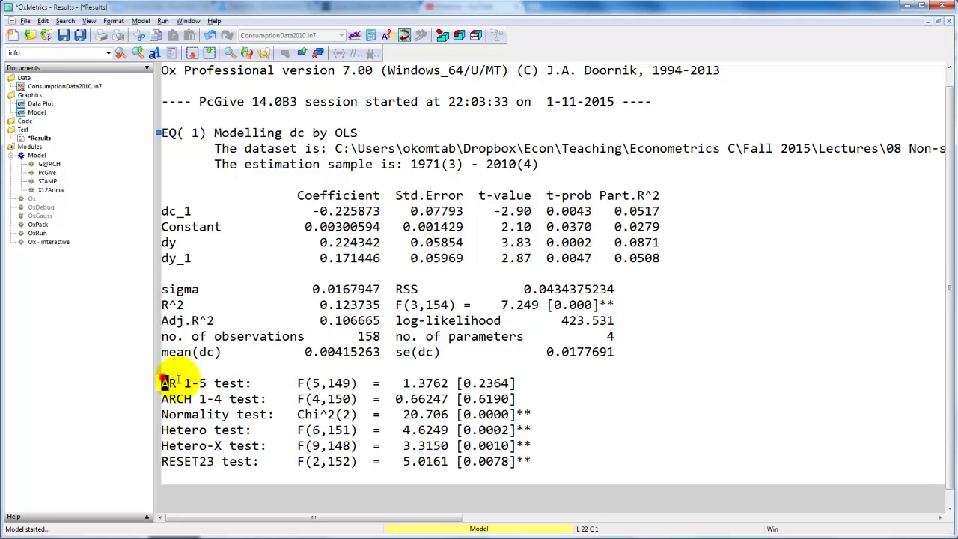
left_click_drag(235, 383, 534, 458)
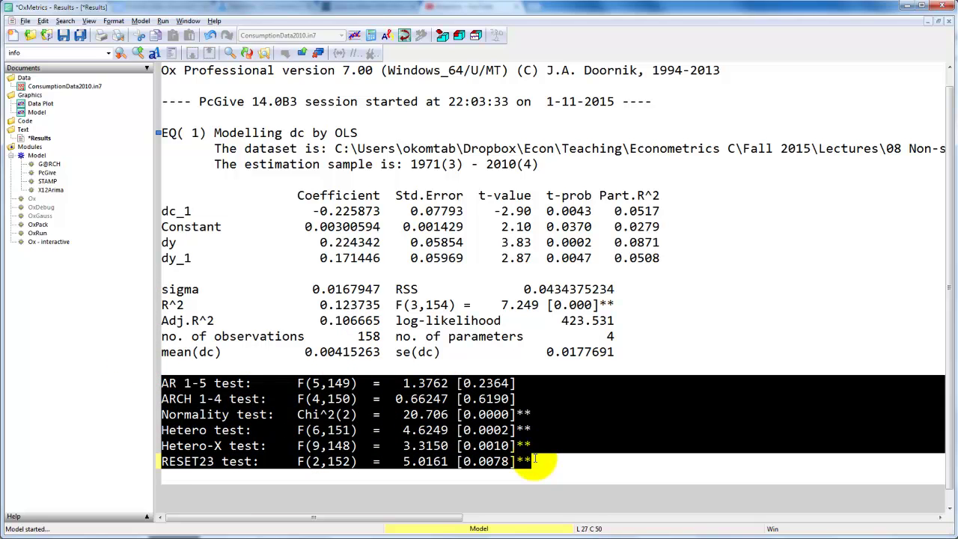
left_click(534, 459)
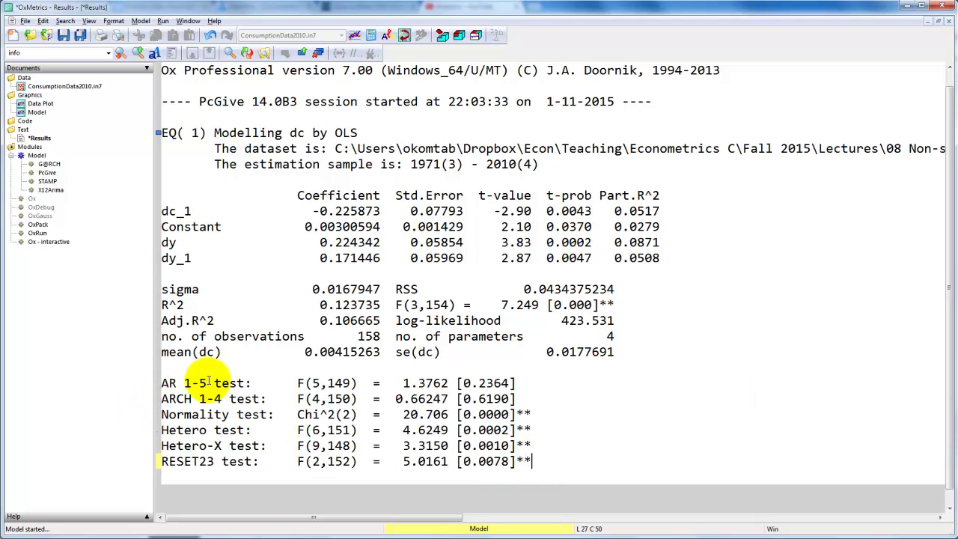
left_click_drag(477, 382, 497, 399)
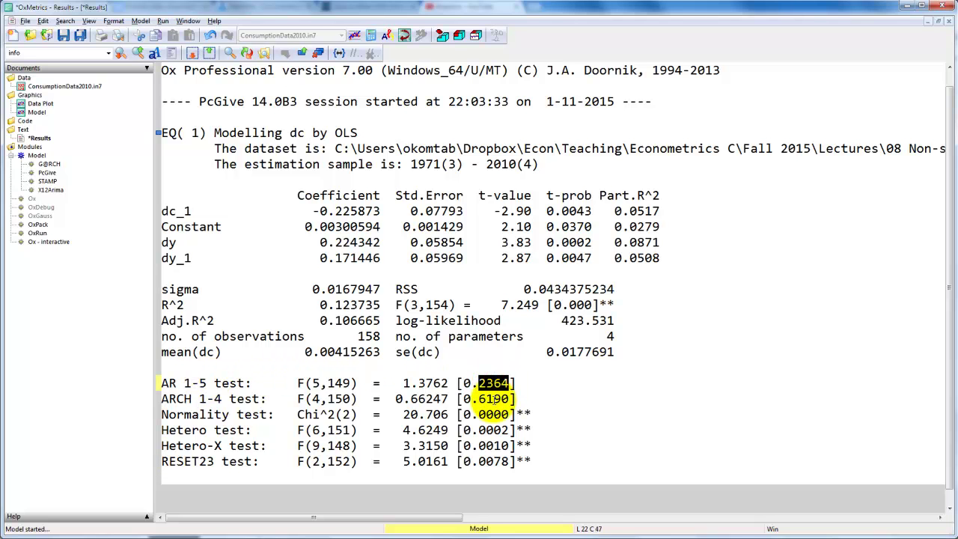
double_click(174, 399)
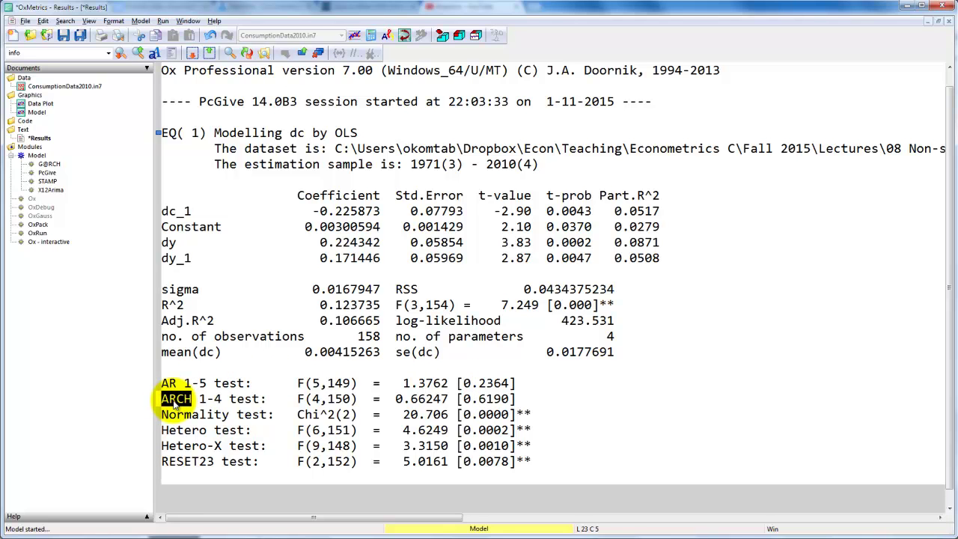
double_click(175, 414)
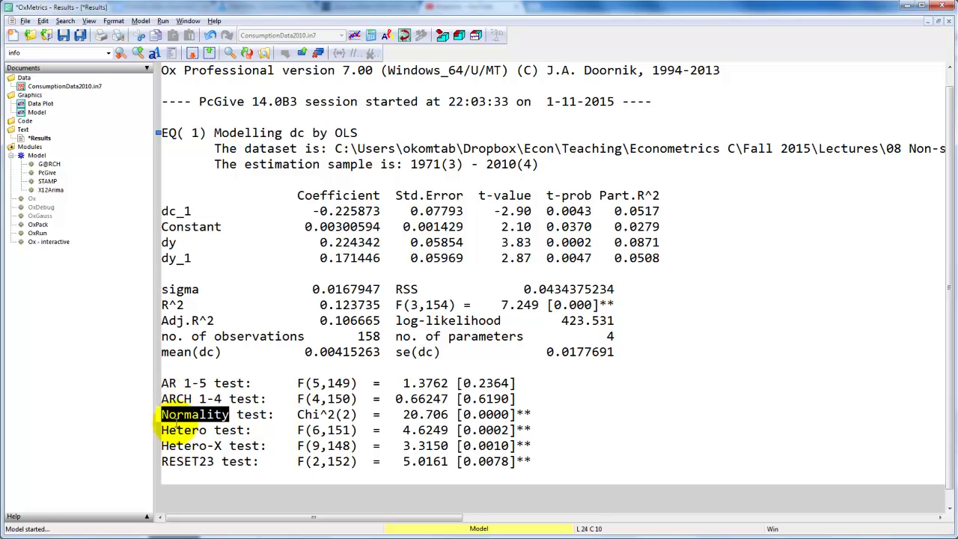
left_click(177, 430)
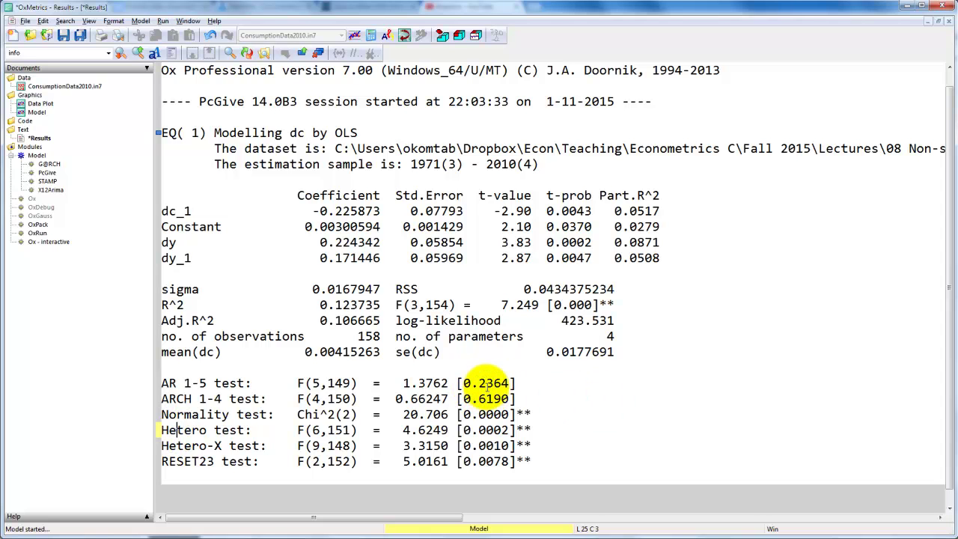
left_click(485, 382)
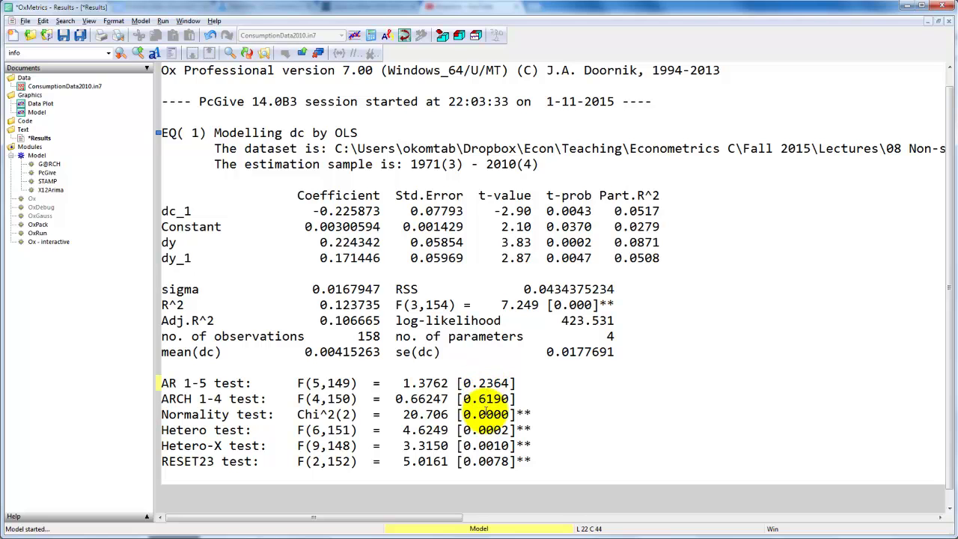
double_click(483, 416)
left_click(480, 415)
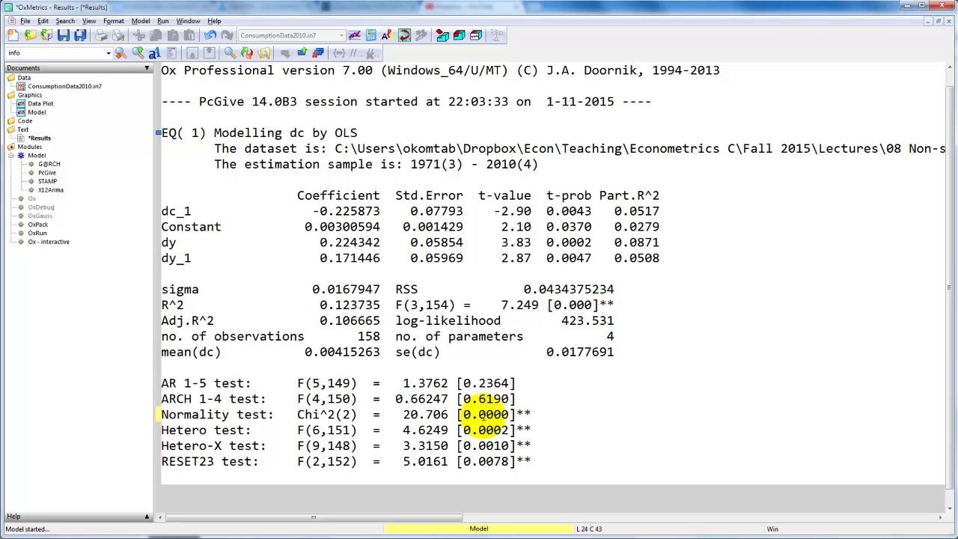
Step: Graph actual vs fitted, scaled residuals, residual density with histogram, and residual ACF
key("alt+t")
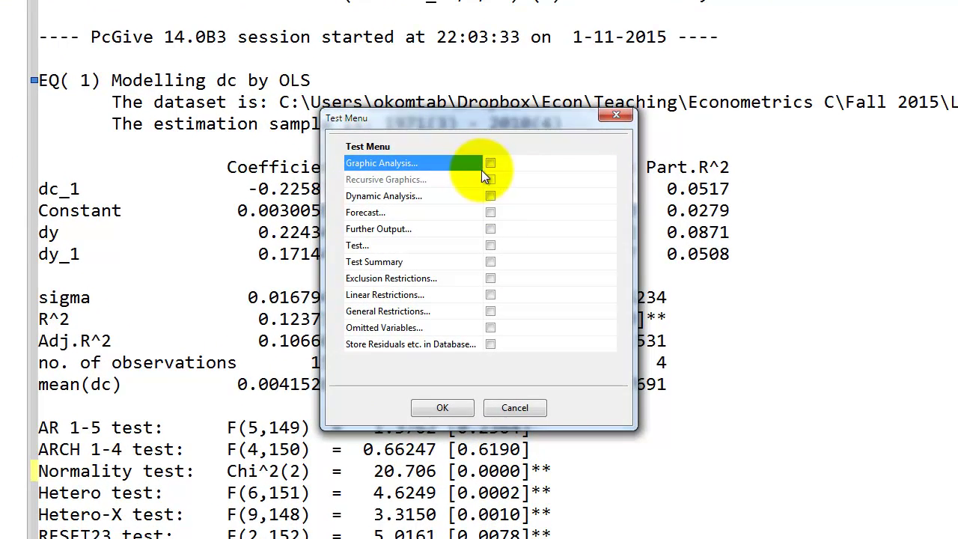
left_click(491, 163)
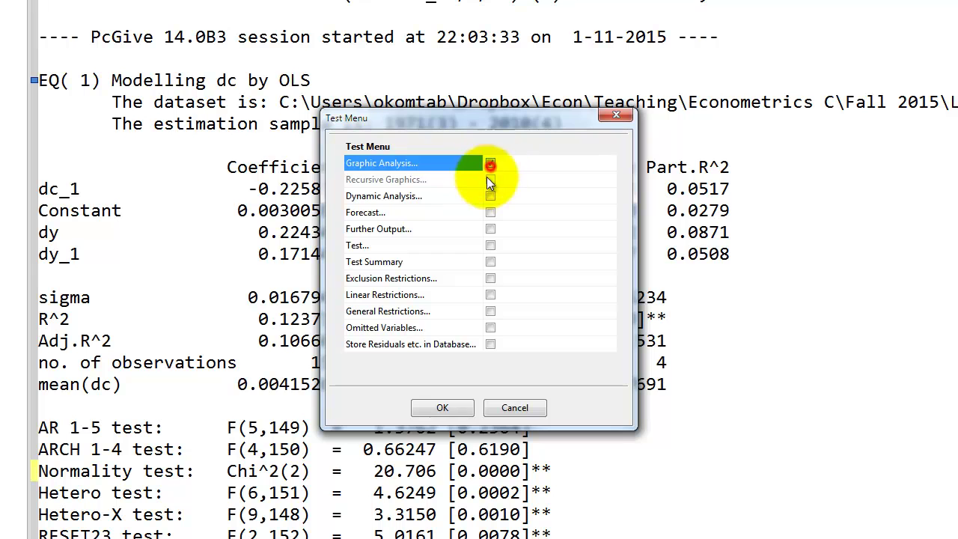
left_click(444, 408)
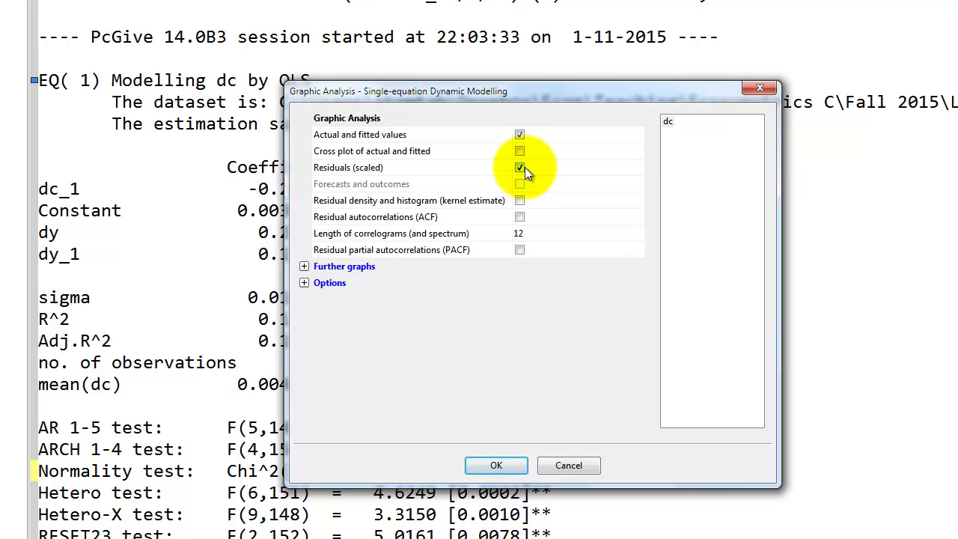
left_click(519, 200)
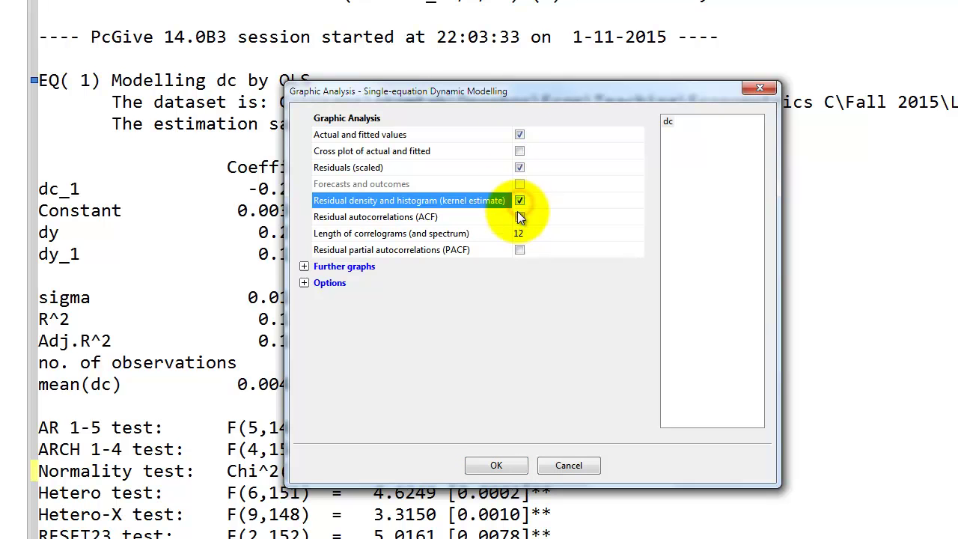
left_click(518, 218)
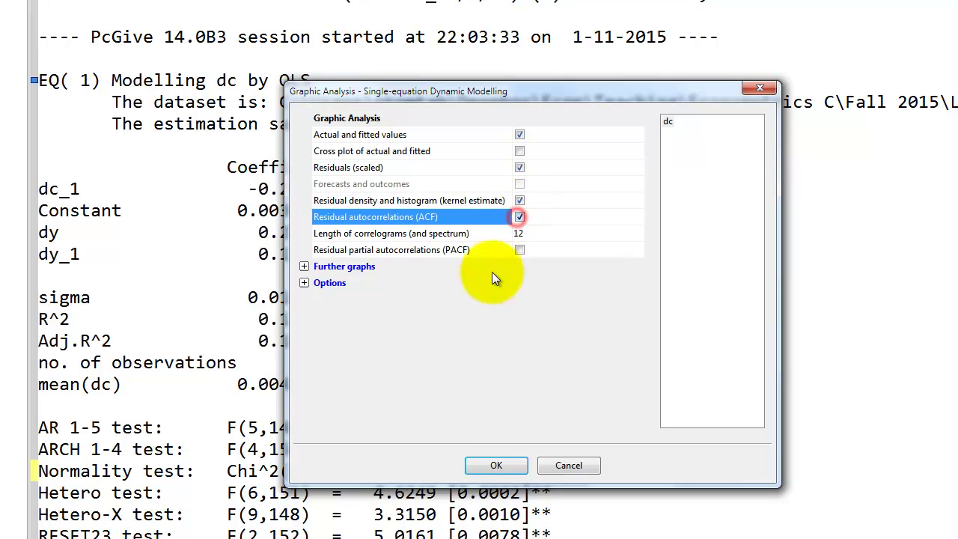
left_click(499, 465)
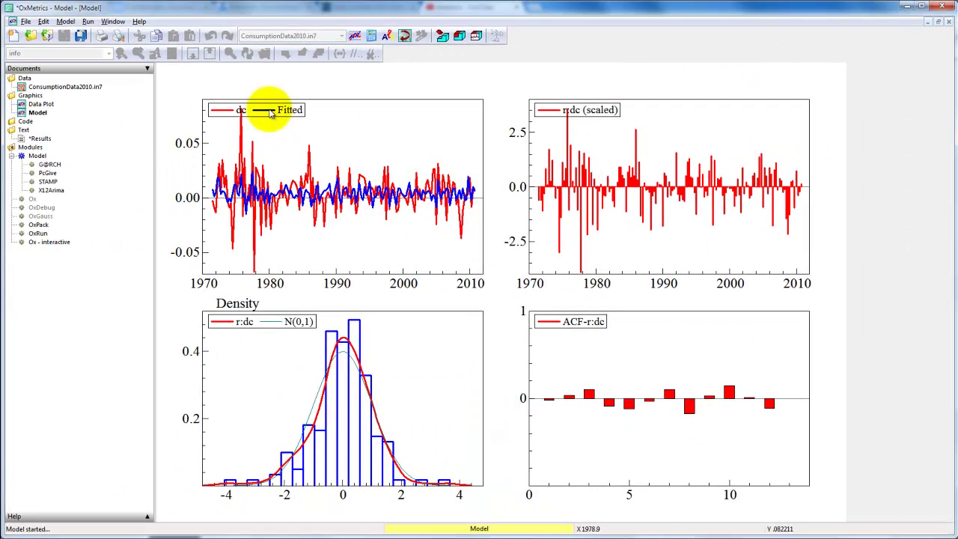
left_click(336, 187)
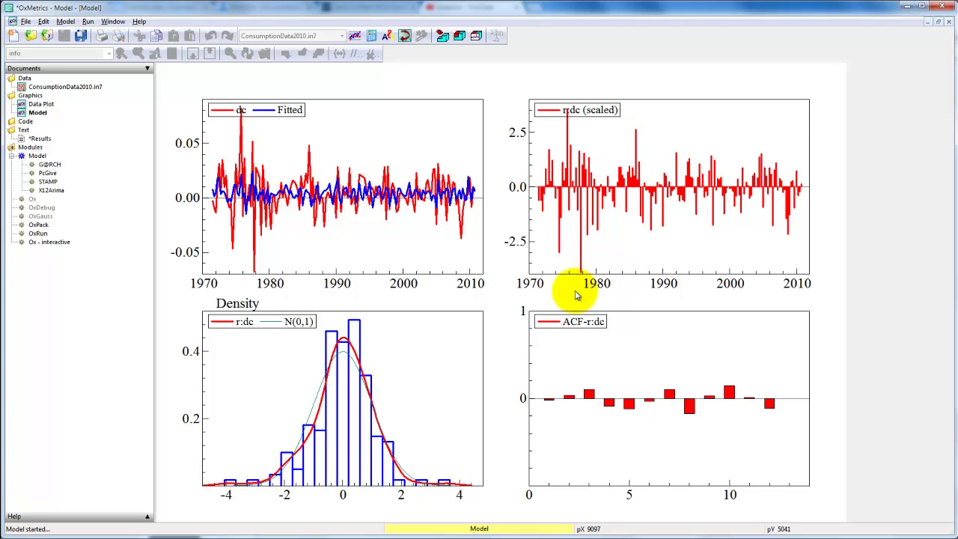
Step: Print further output listing residuals exceeding 3.5 standard errors
double_click(43, 155)
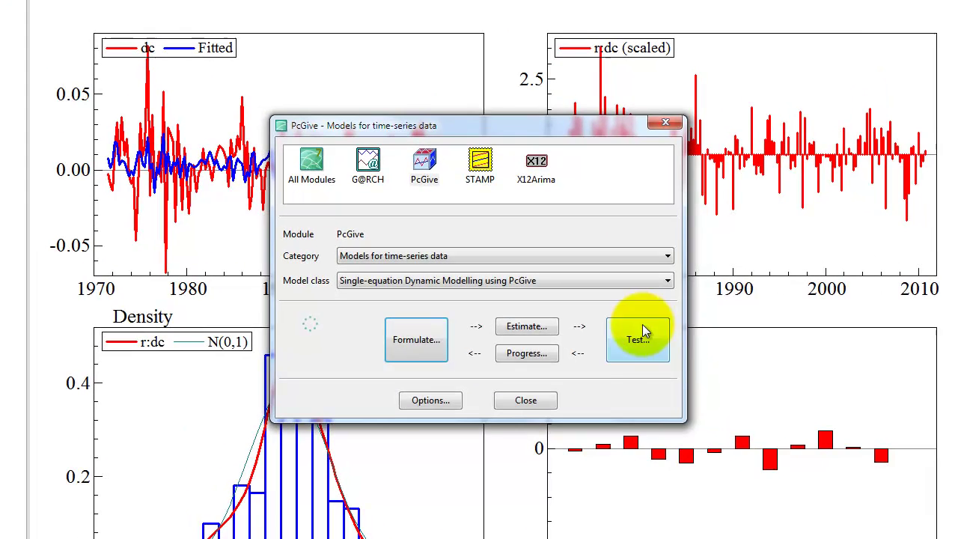
left_click(622, 324)
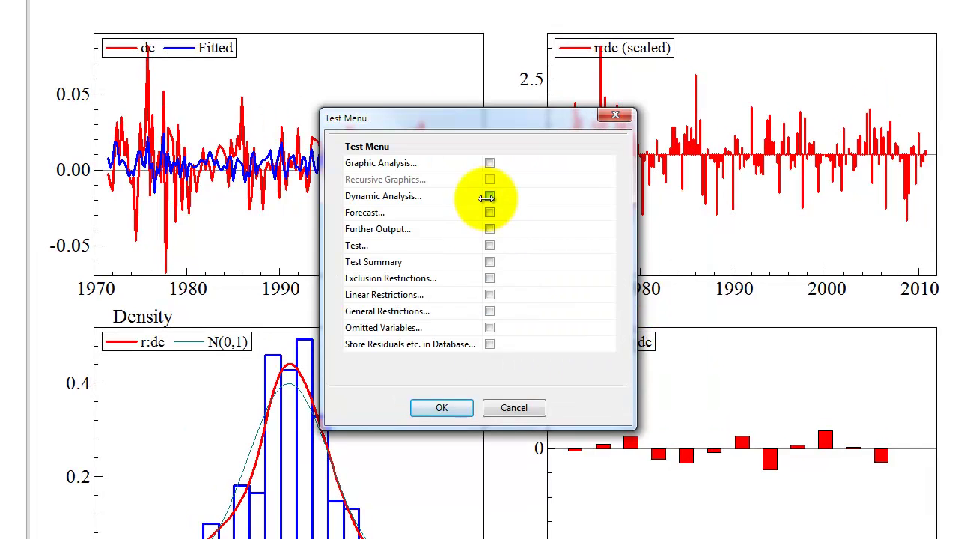
left_click(490, 229)
left_click(466, 409)
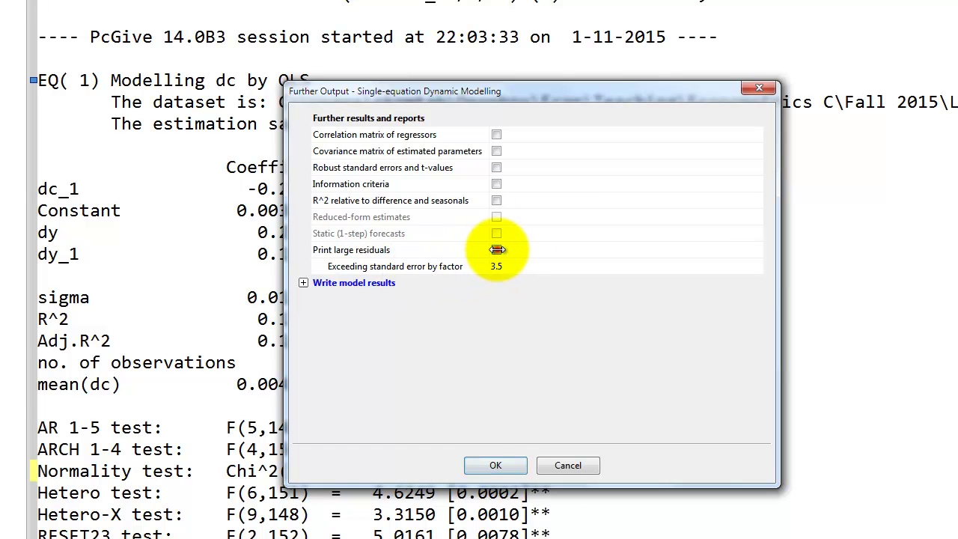
left_click(497, 249)
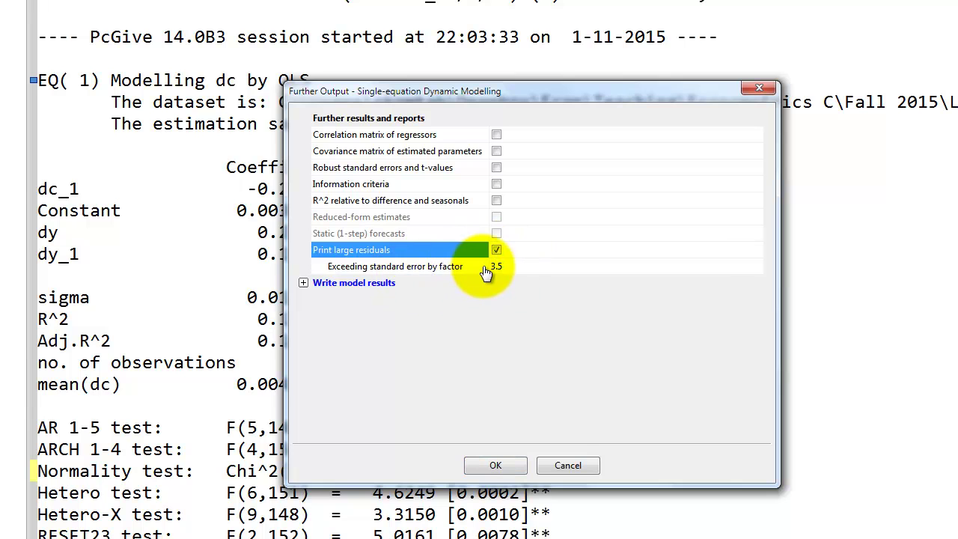
left_click(498, 268)
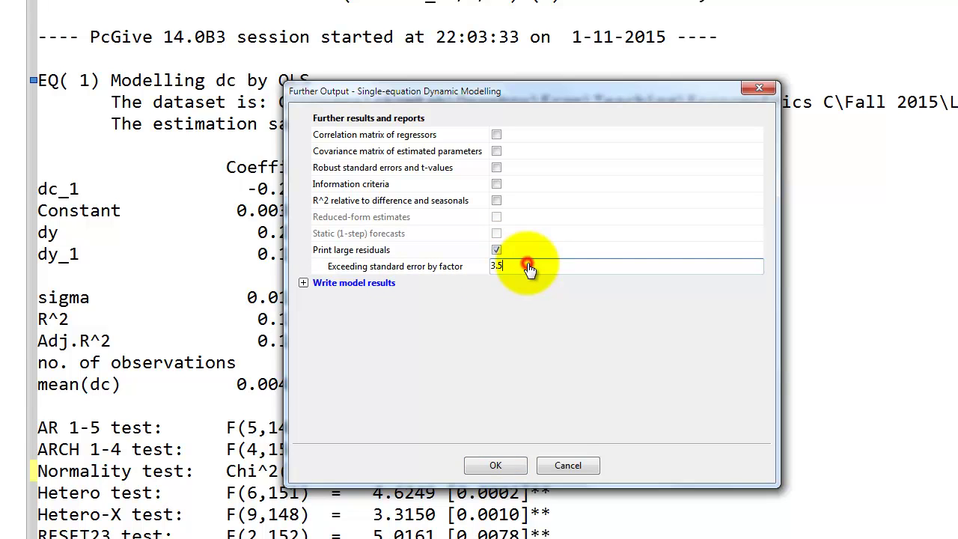
left_click(496, 465)
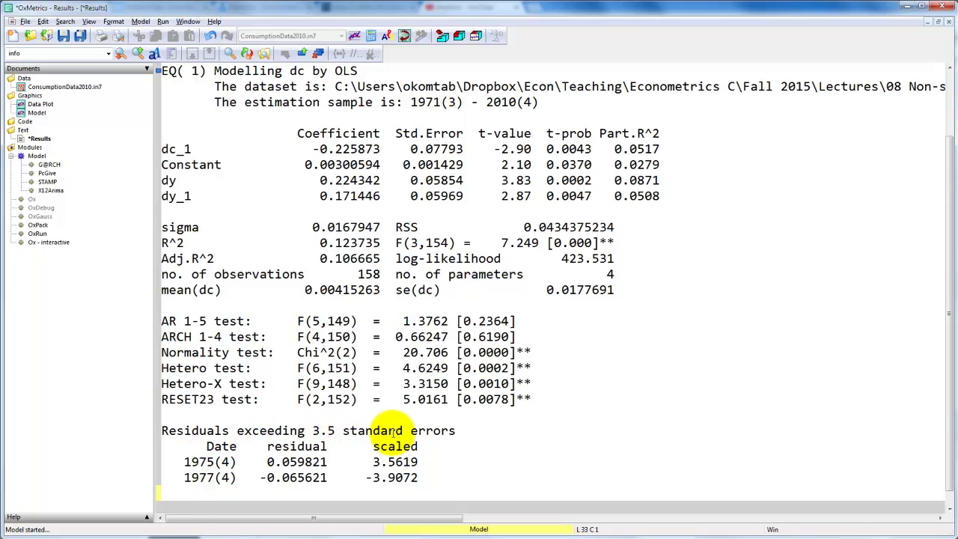
Step: Review the 1975(4) and 1977(4) outliers, then delete the large-residuals block
double_click(193, 462)
left_click_drag(189, 477, 188, 483)
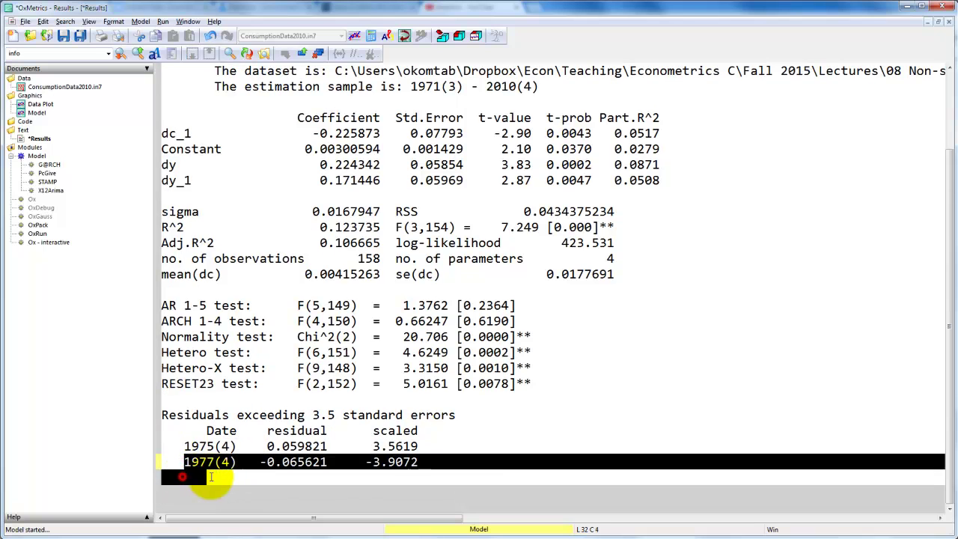
left_click(226, 462)
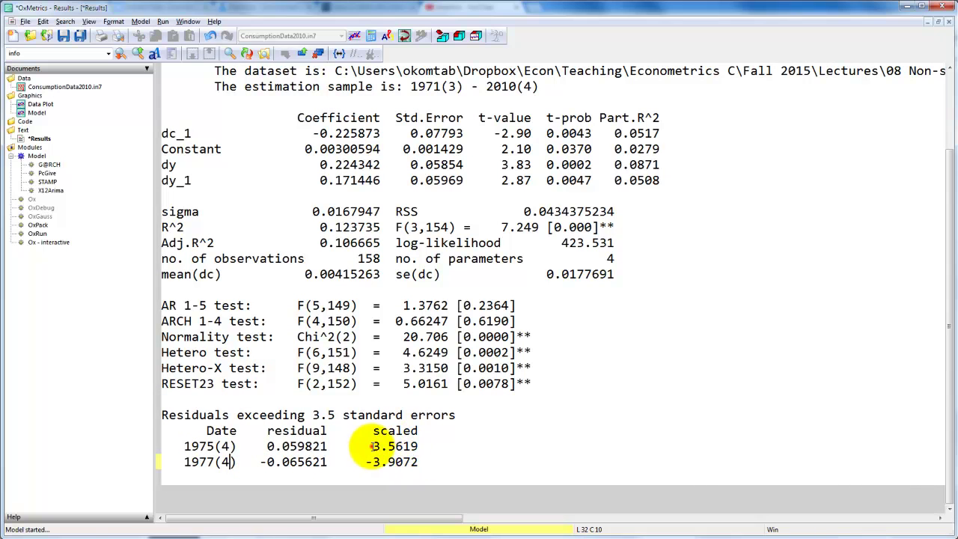
left_click_drag(373, 447, 420, 444)
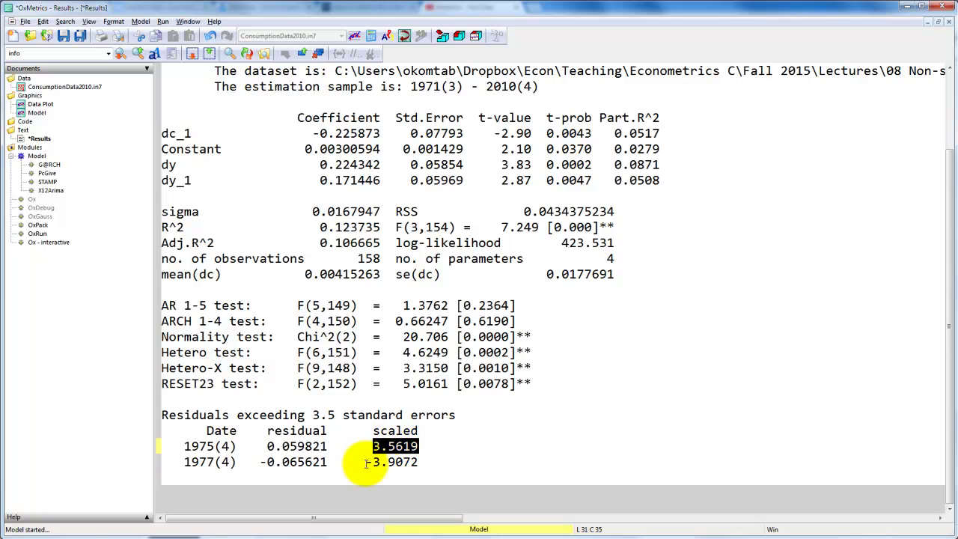
left_click_drag(365, 462, 421, 463)
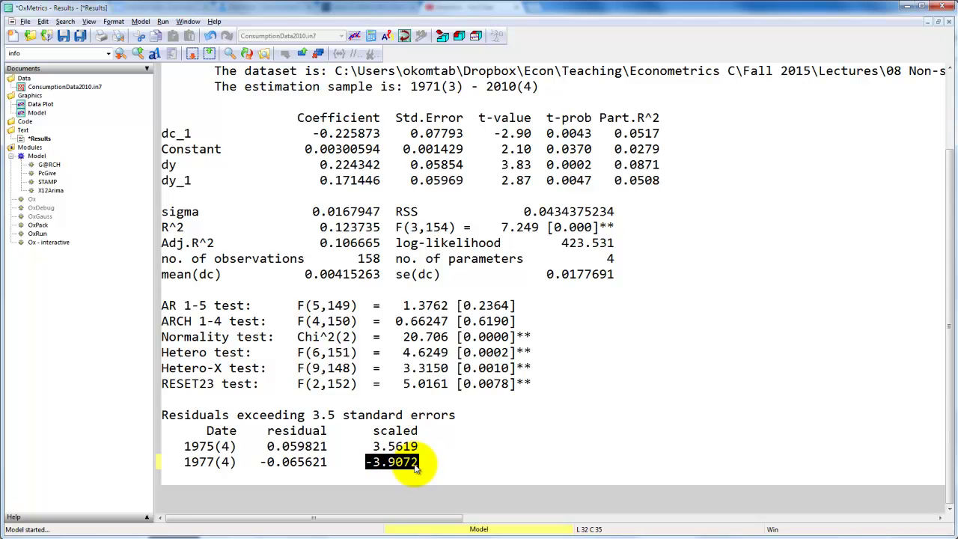
left_click(410, 462)
left_click_drag(184, 462, 236, 462)
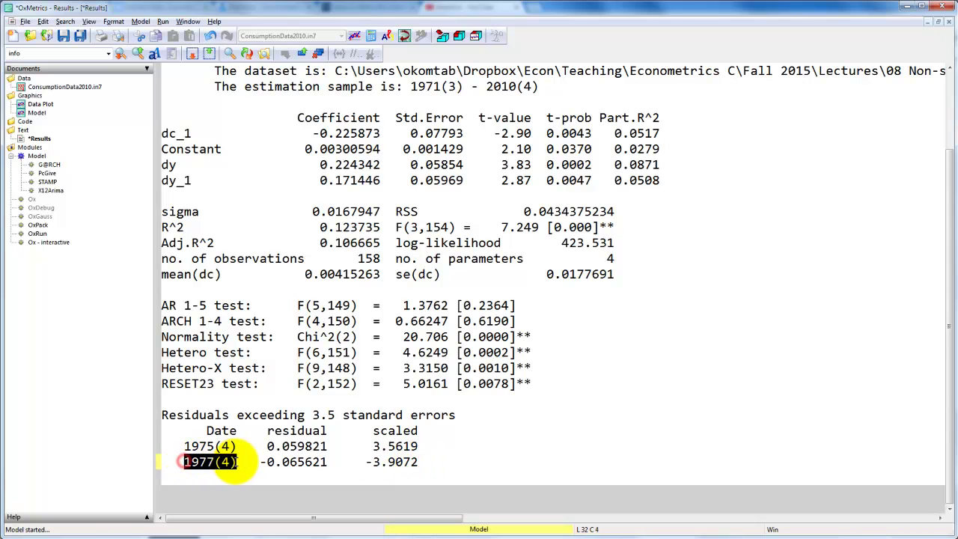
left_click_drag(184, 446, 234, 446)
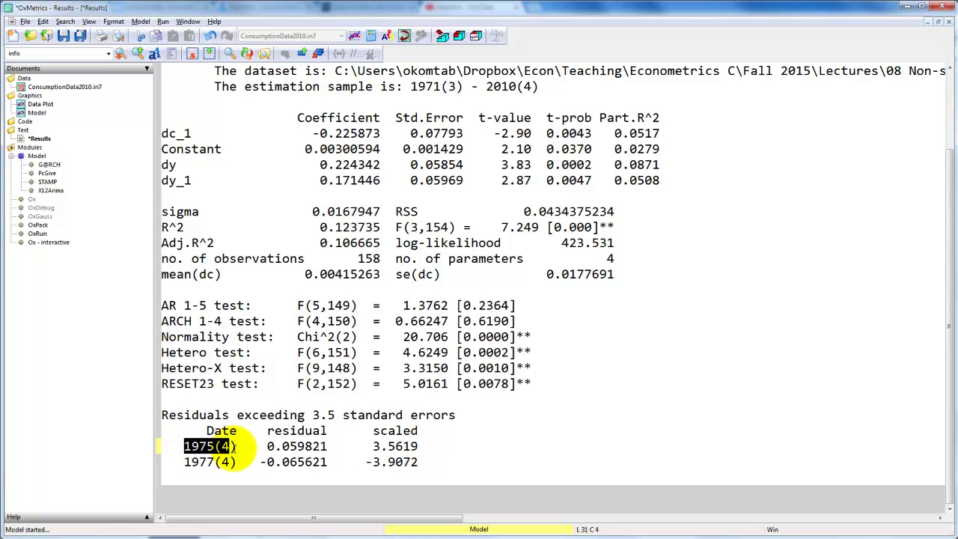
left_click(233, 447)
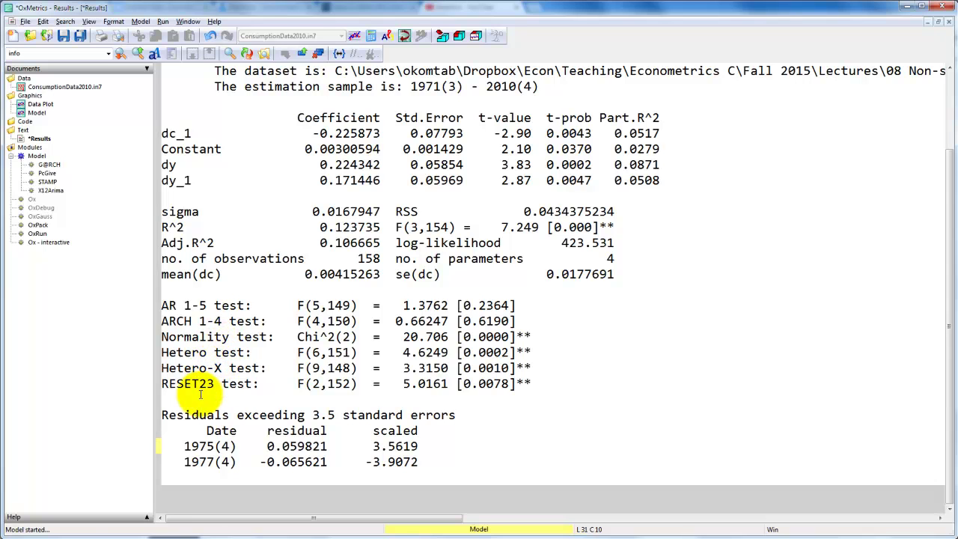
left_click_drag(201, 395, 172, 460)
key("Delete")
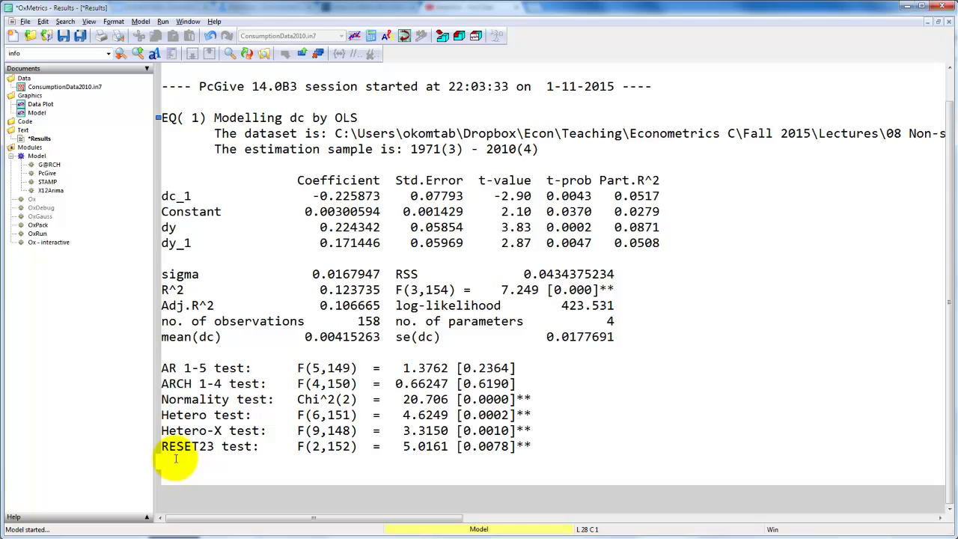
Step: Run Dynamic Analysis graphing normalized and cumulative lag weights and writing lag weights
key("alt+t")
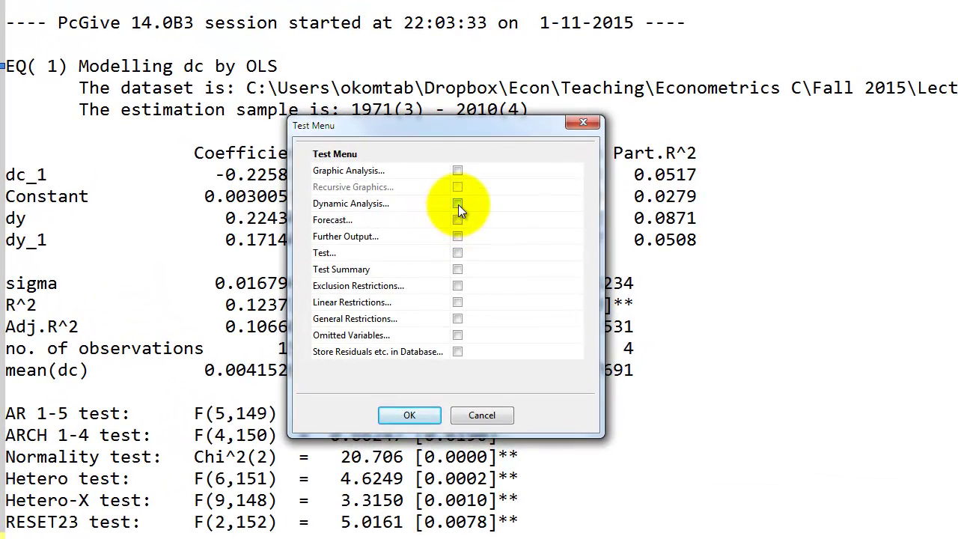
left_click(458, 204)
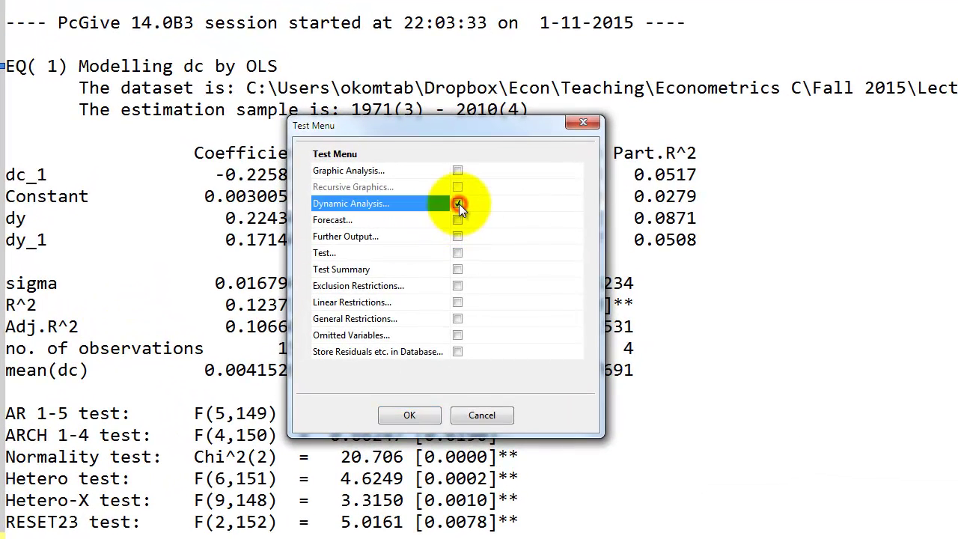
left_click(419, 416)
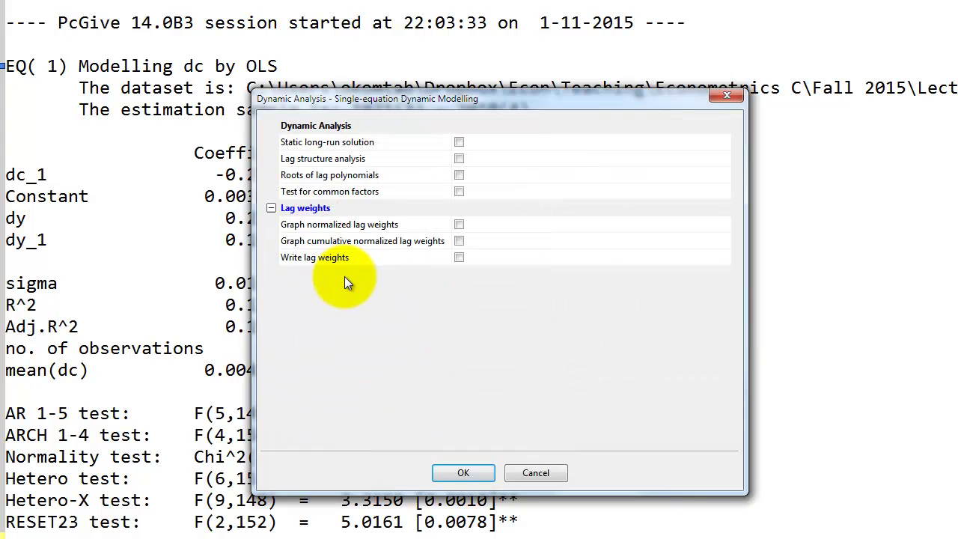
left_click(461, 224)
left_click(460, 241)
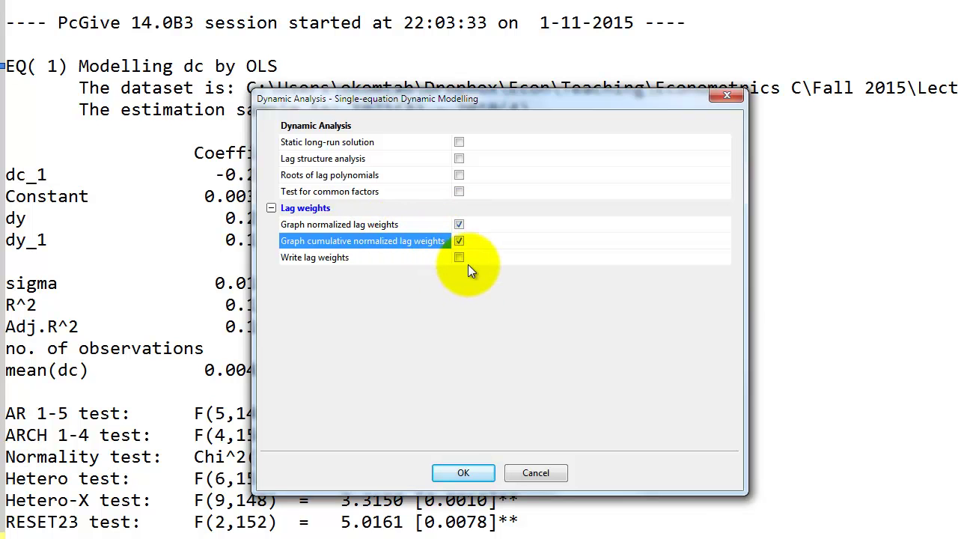
left_click(460, 257)
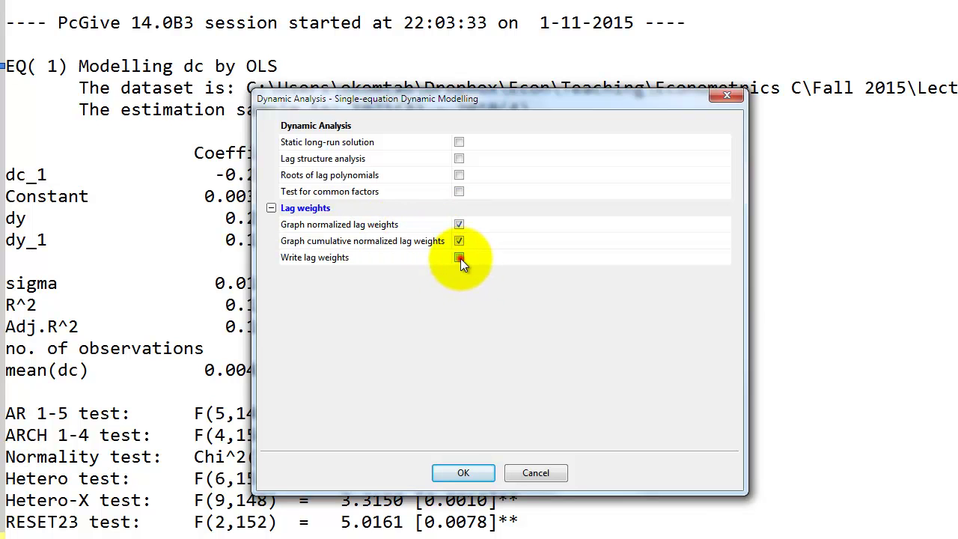
left_click(460, 474)
Step: Inspect the dy lag-weights and dy(cum) graphs by selecting each panel
left_click(240, 184)
left_click(252, 337)
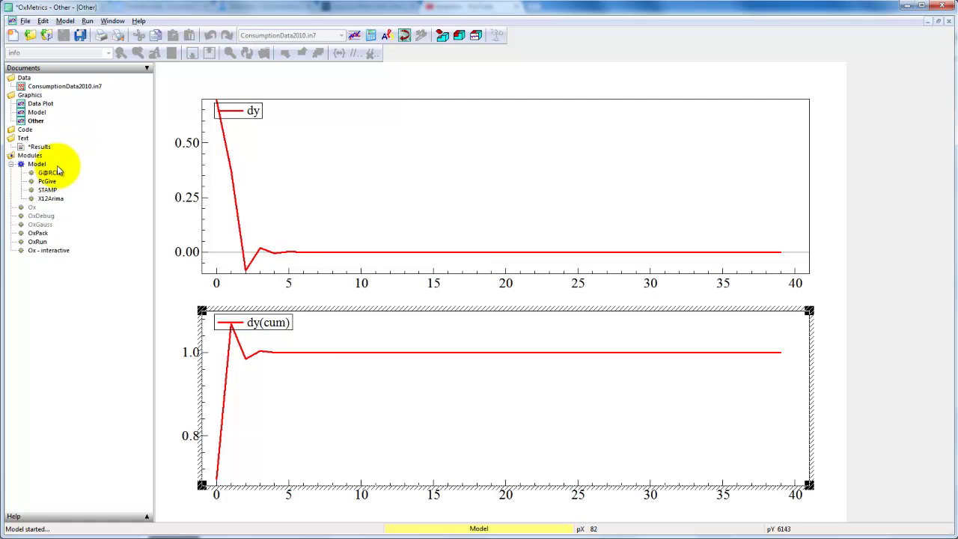
left_click(262, 299)
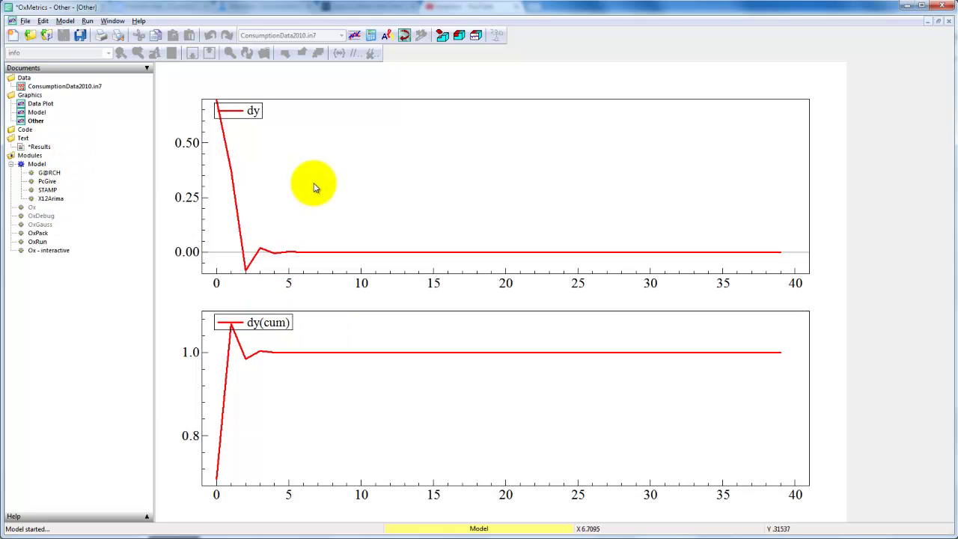
left_click(270, 169)
left_click(289, 364)
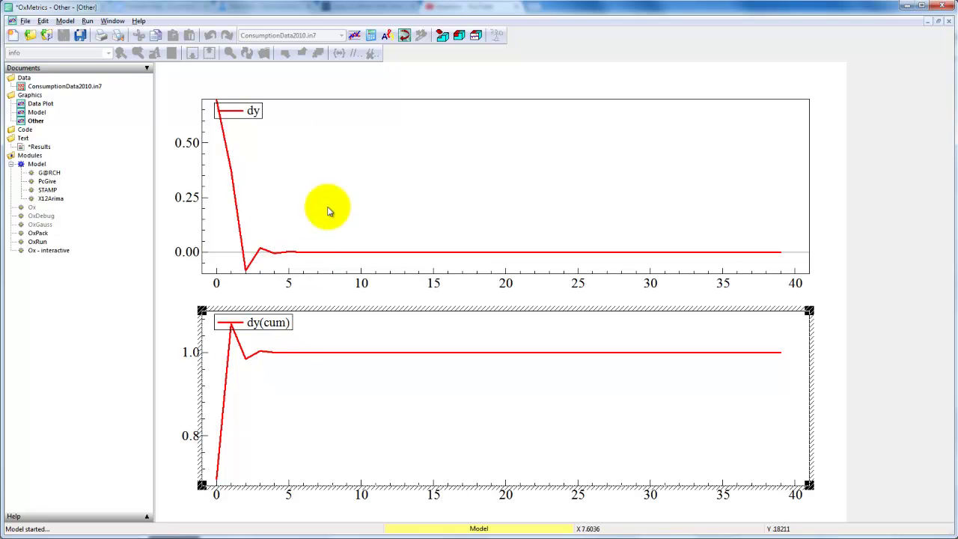
left_click(185, 178)
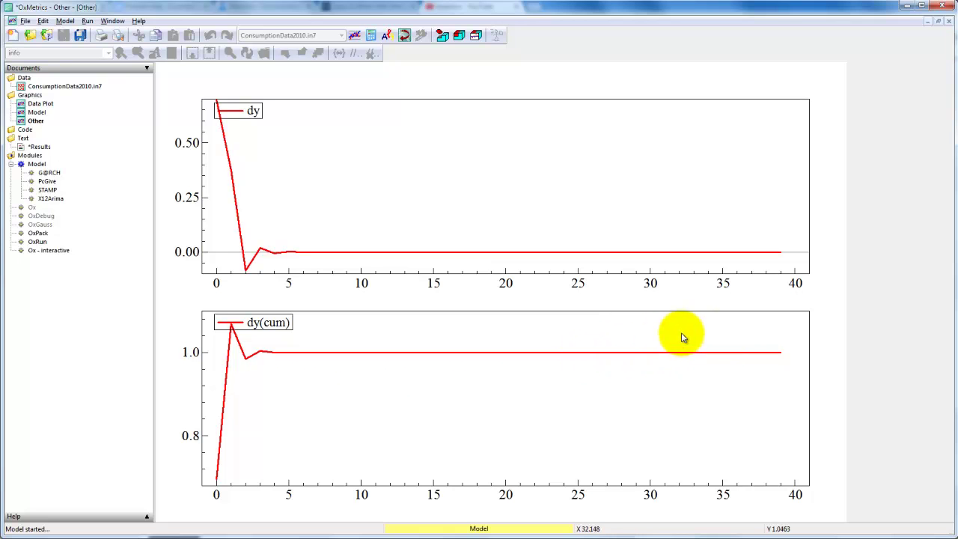
Step: In Results, compare the first lag weight 0.695 with the dy coefficient 0.224342
double_click(40, 147)
scroll(165, 255, "down", 4)
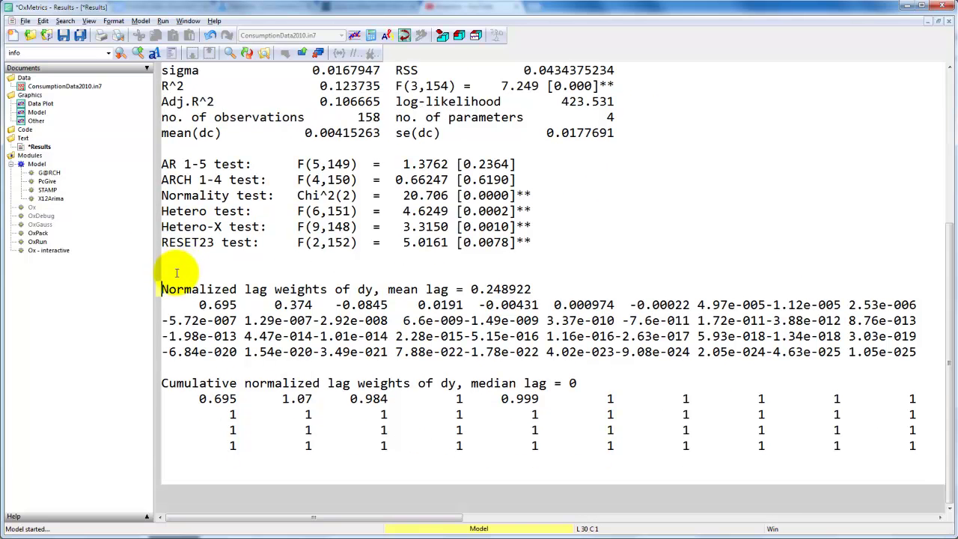
left_click_drag(199, 305, 237, 306)
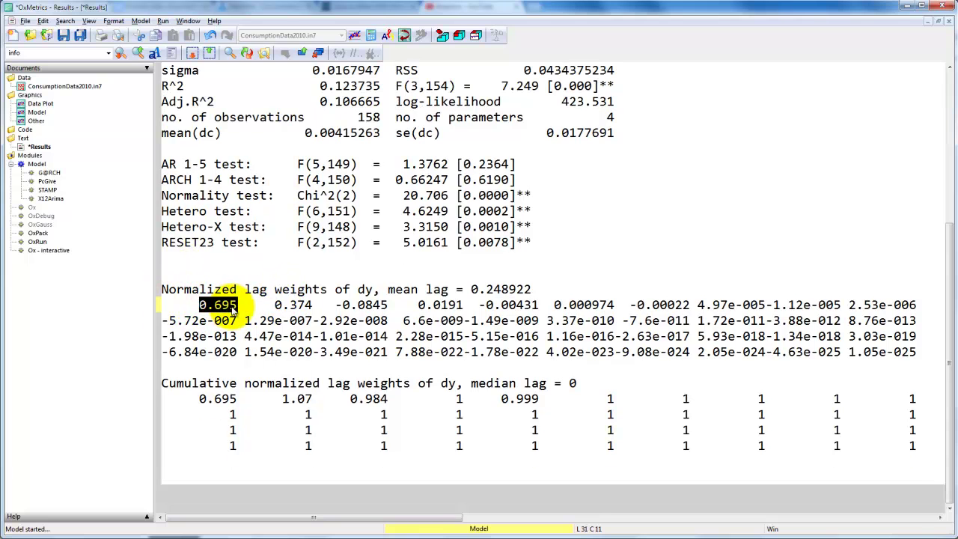
scroll(232, 308, "up", 2)
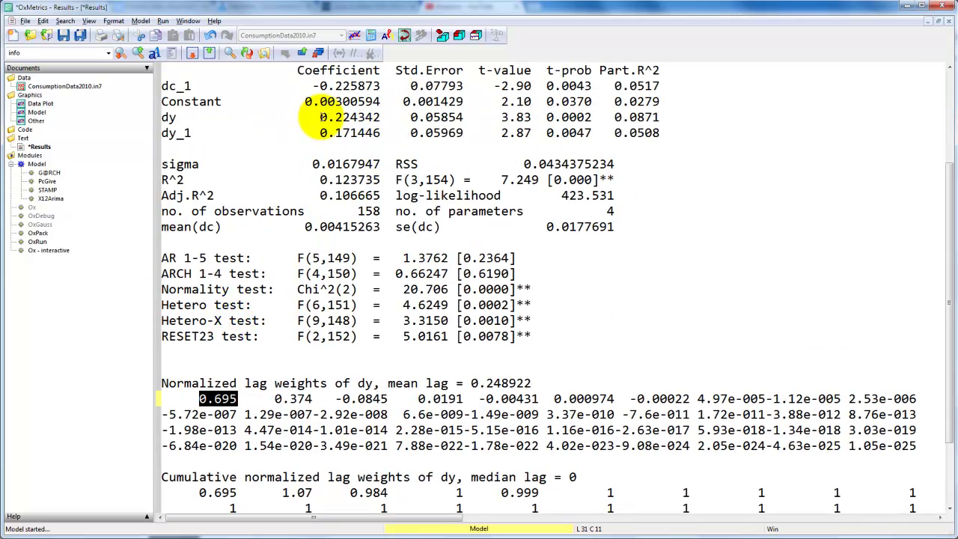
left_click_drag(321, 117, 382, 118)
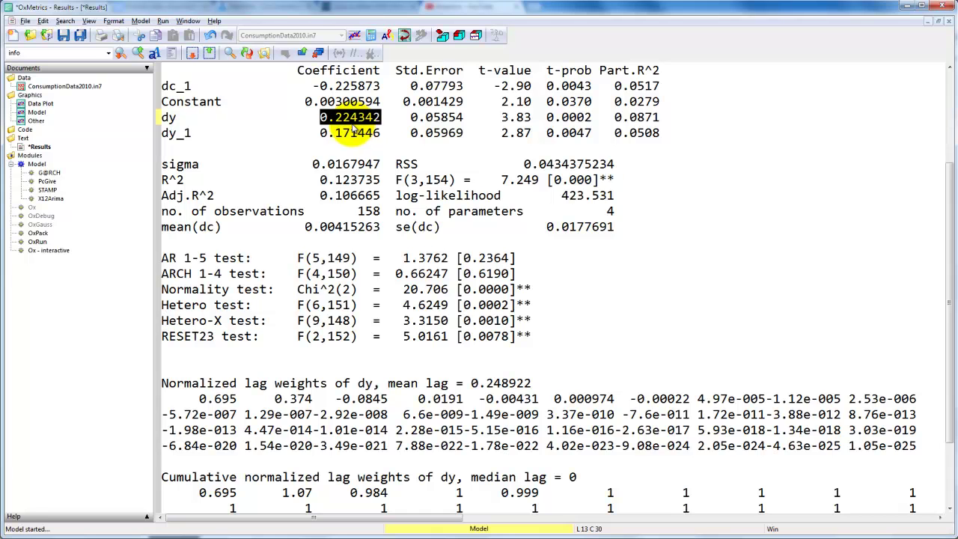
left_click(320, 177)
key("ctrl+End")
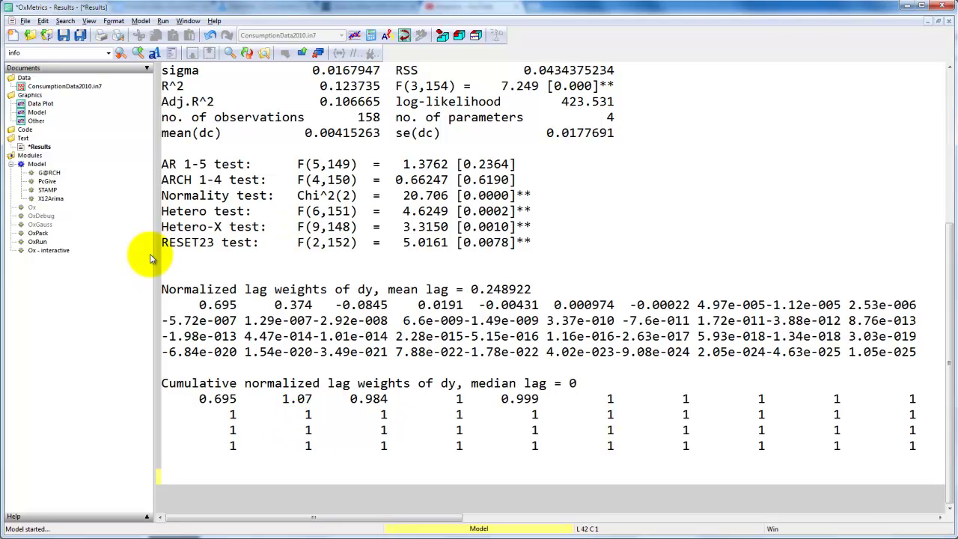
Step: Run Dynamic Analysis with the static long-run solution ticked
double_click(36, 164)
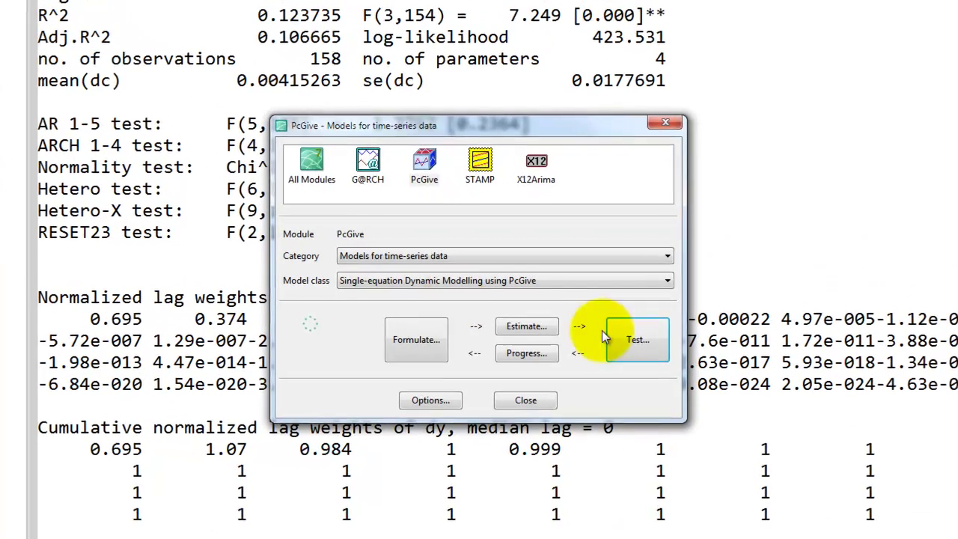
left_click(646, 337)
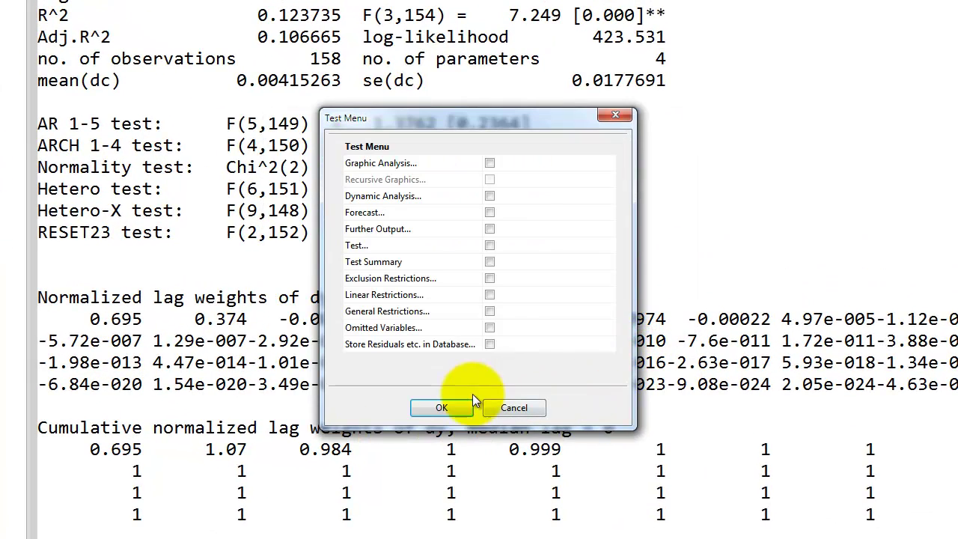
left_click(490, 196)
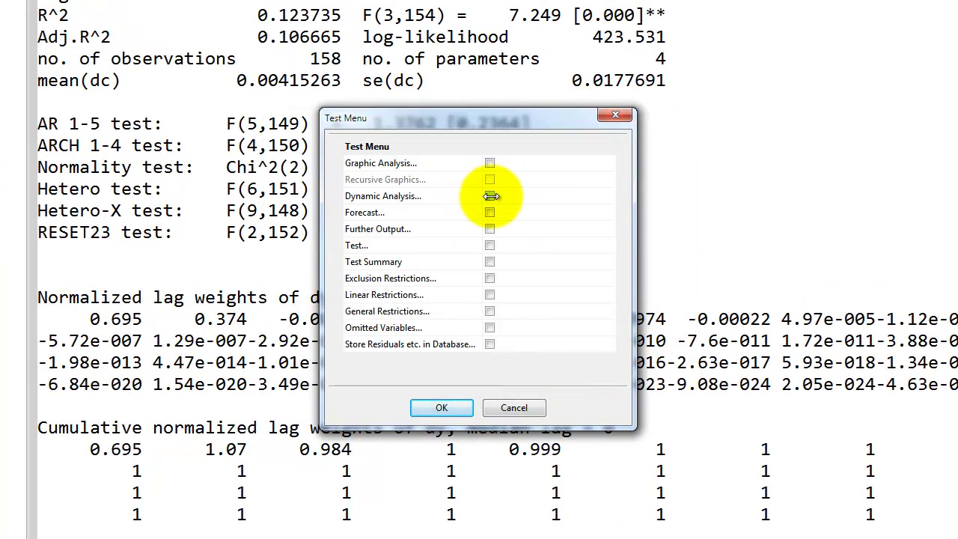
left_click(458, 403)
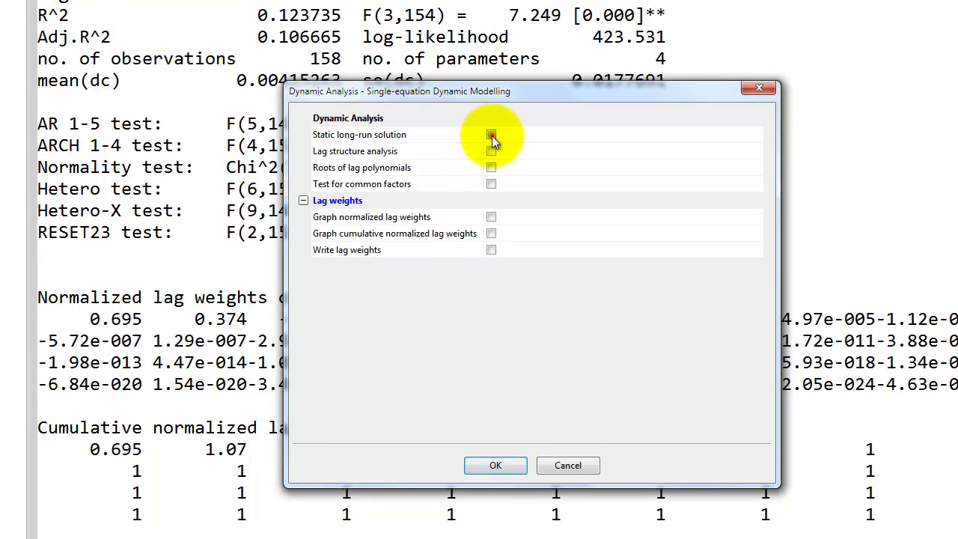
left_click(492, 134)
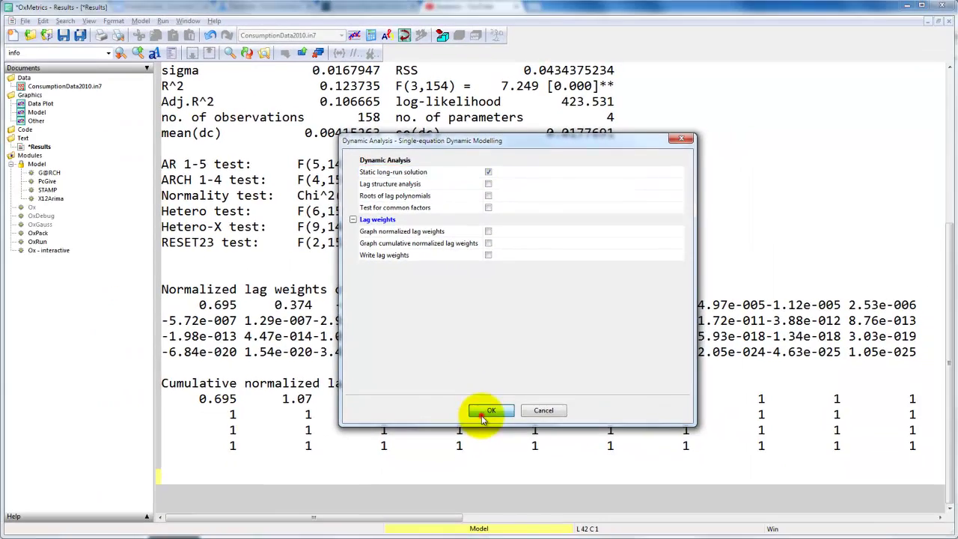
left_click(495, 465)
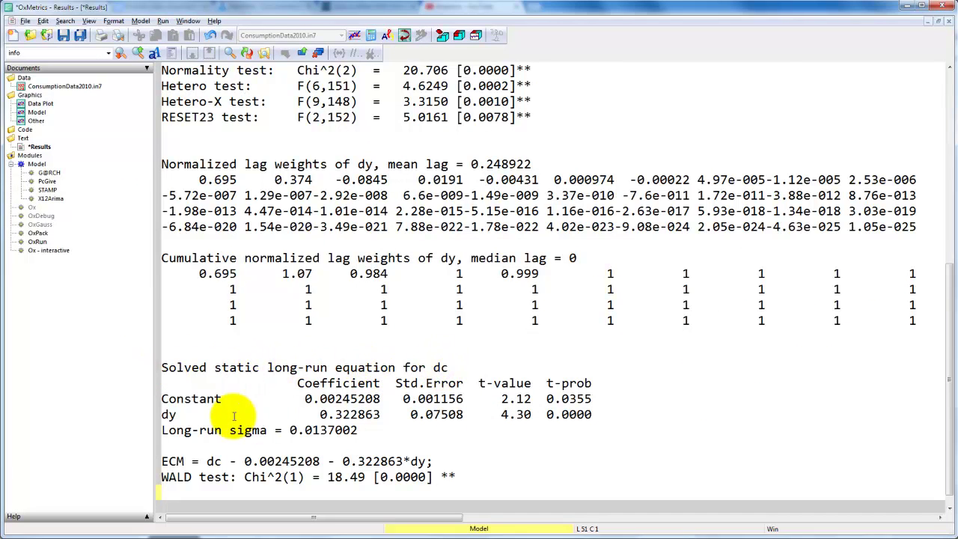
left_click(305, 399)
left_click_drag(304, 399, 381, 399)
left_click(380, 399)
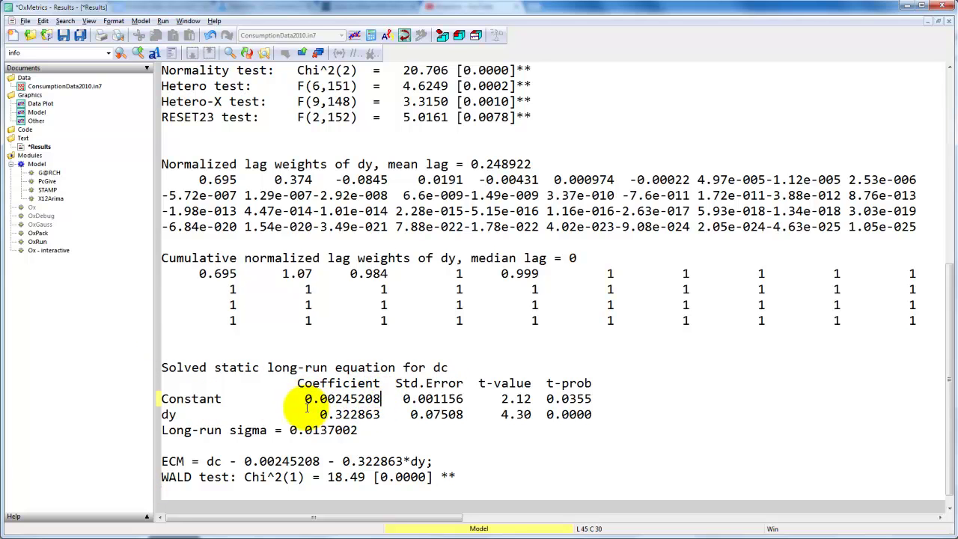
left_click(177, 414)
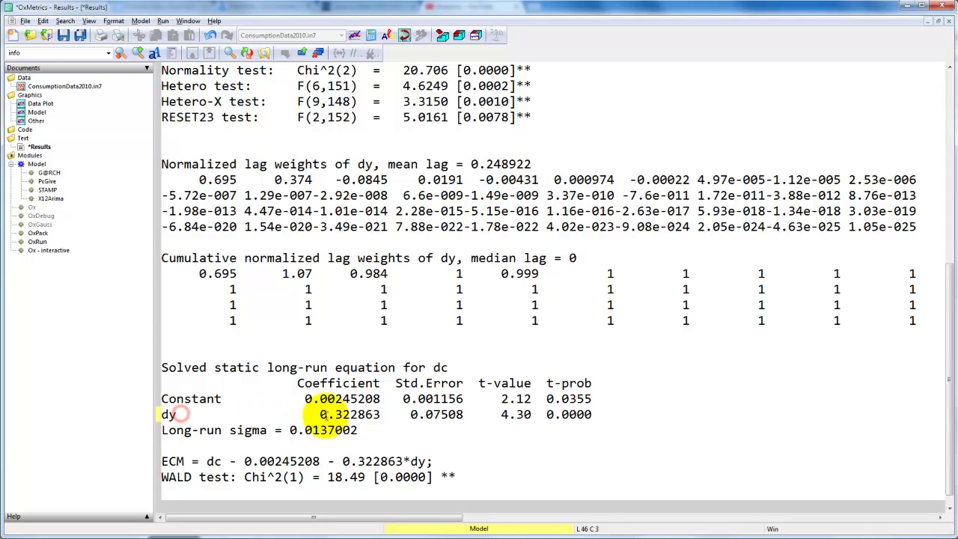
left_click_drag(321, 414, 382, 415)
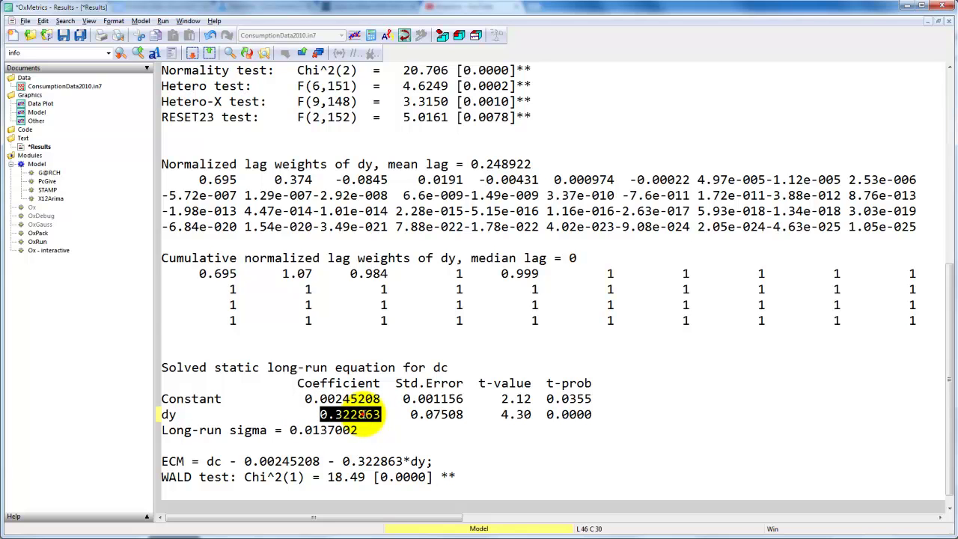
left_click(366, 419)
left_click(383, 414)
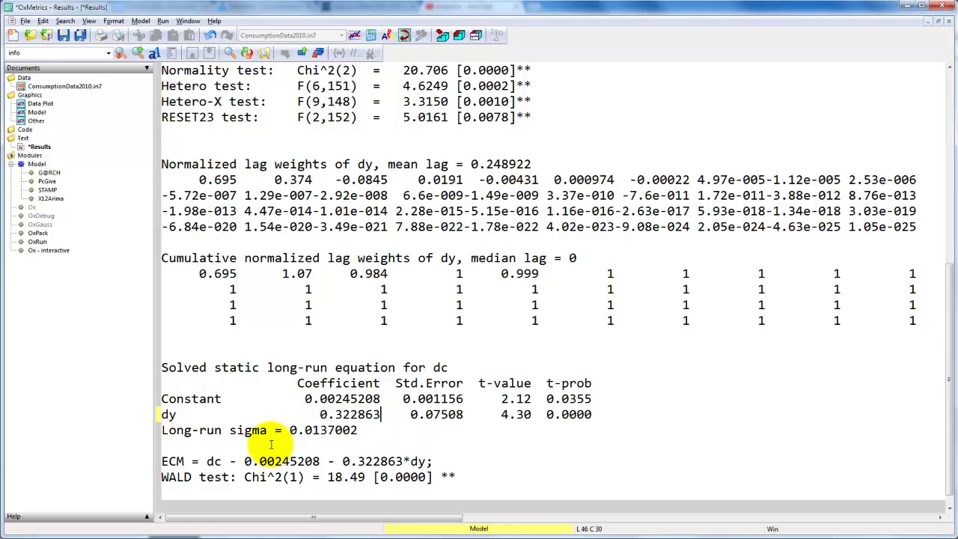
left_click(358, 414)
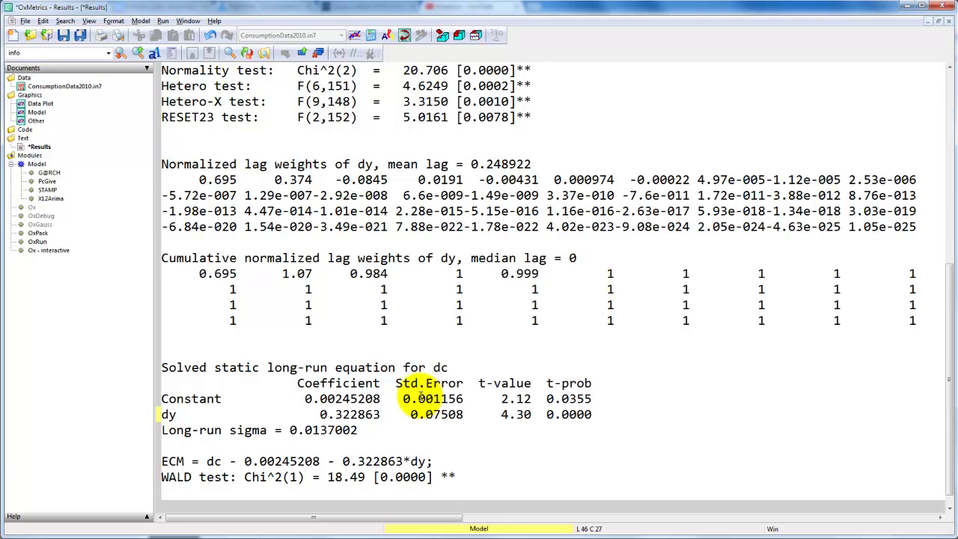
left_click_drag(161, 461, 423, 461)
left_click(404, 462)
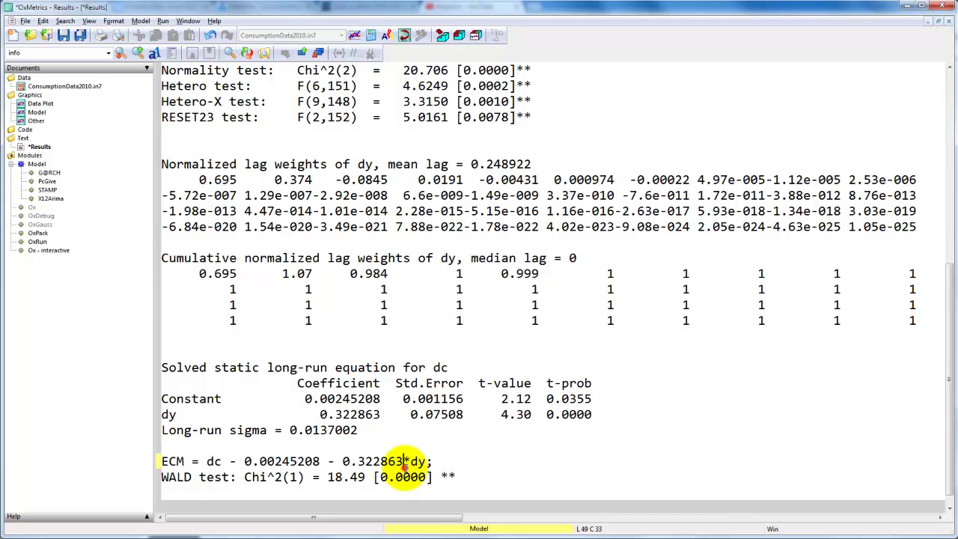
double_click(214, 461)
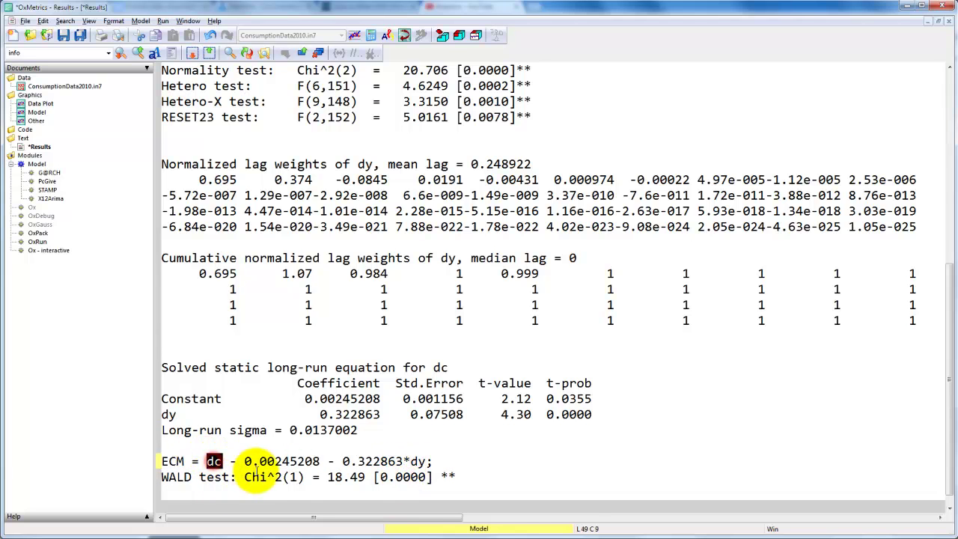
left_click_drag(245, 461, 405, 461)
Step: Store the ECM algebra code in the database and leave two blank lines below it in Results
left_click(423, 462)
key("ctrl+a")
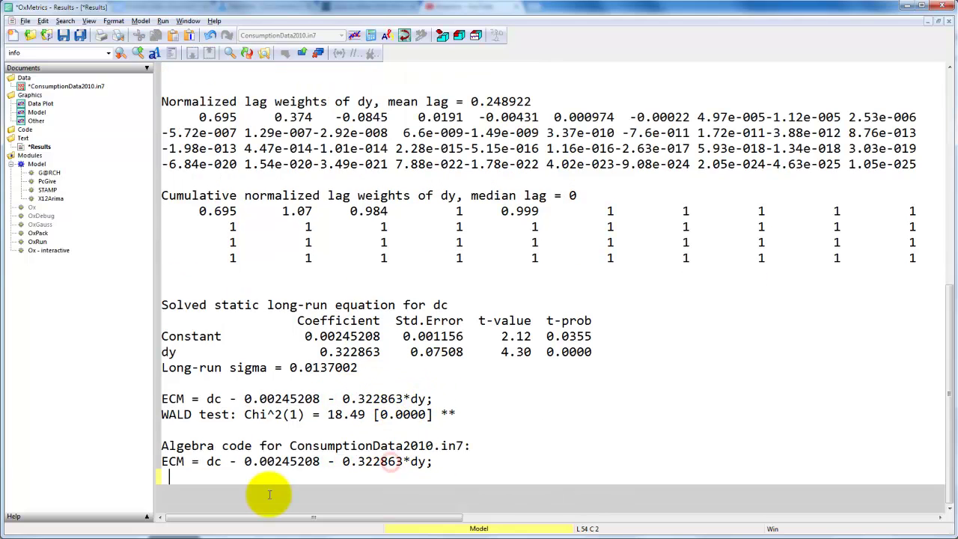
key("Return")
key("Return")
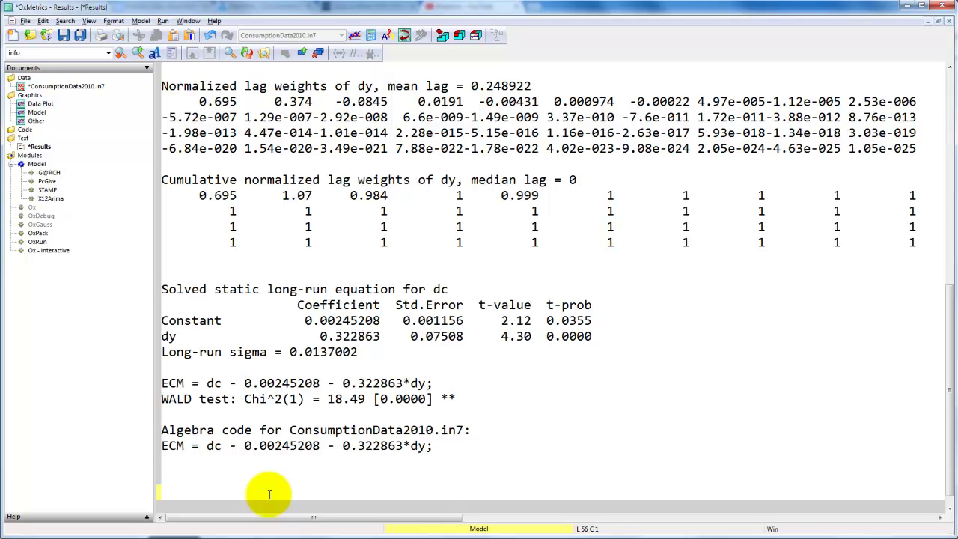
Step: Start a fresh model formulation with lag length 0 and ddc as the dependent variable
key("alt+y")
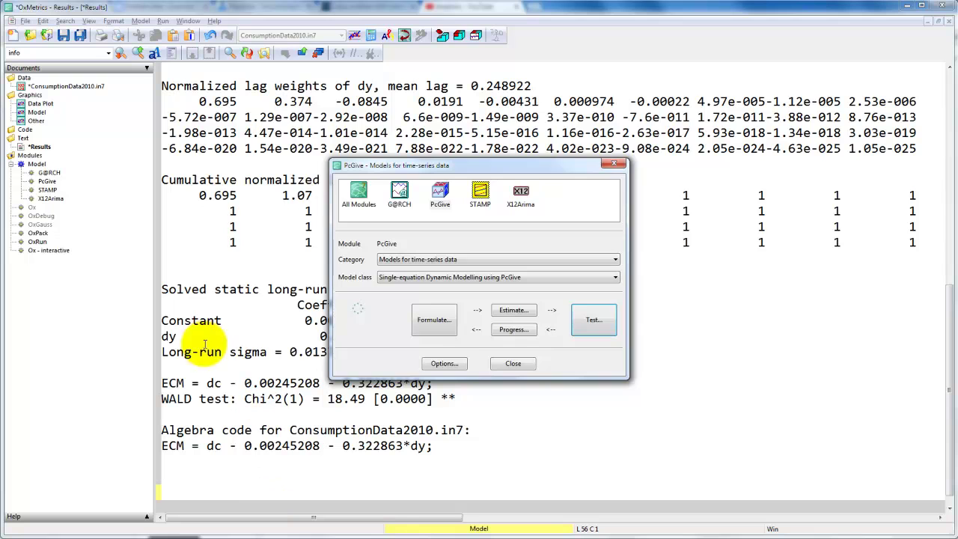
left_click(428, 319)
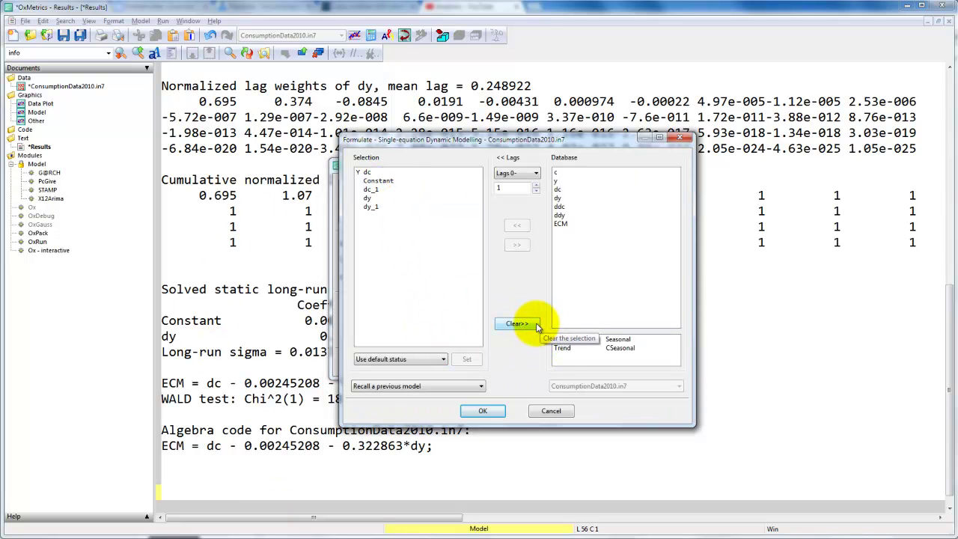
left_click(536, 323)
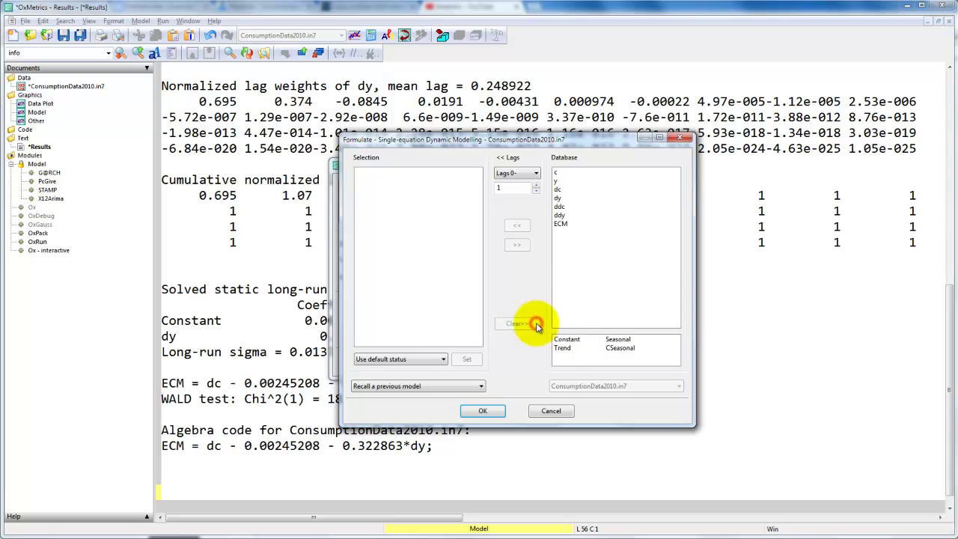
left_click(536, 191)
left_click(560, 206)
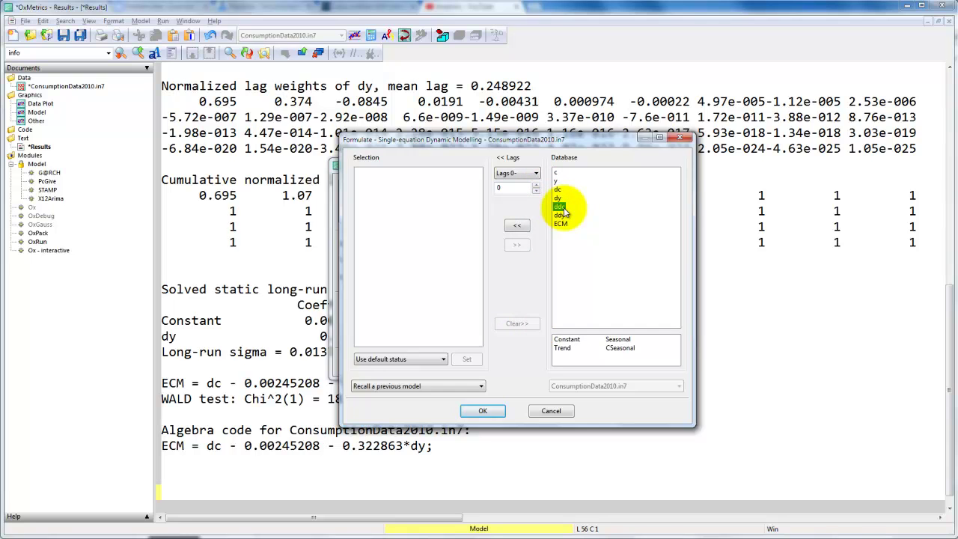
double_click(564, 207)
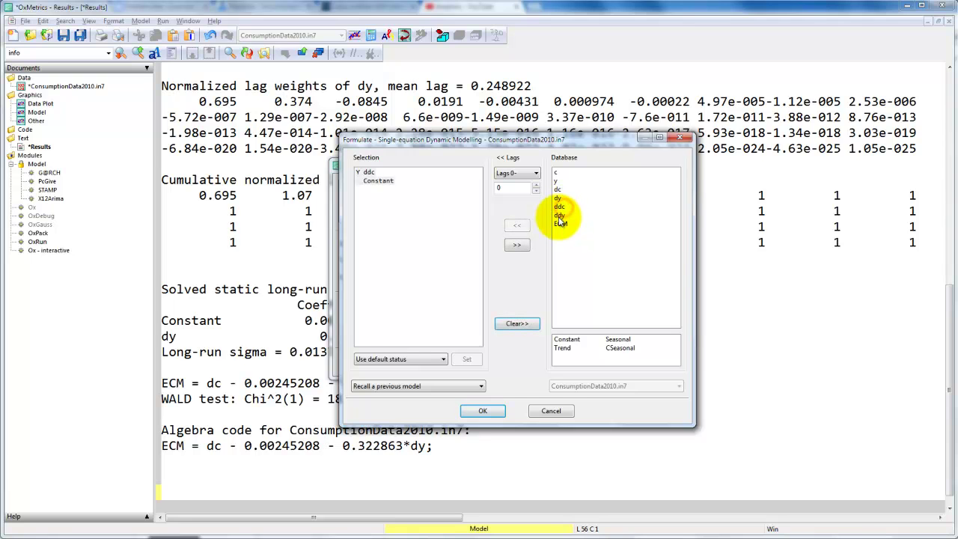
Step: Add ddy, dc_1 and dy_1 as regressors, dropping current-period dc and dy
double_click(560, 216)
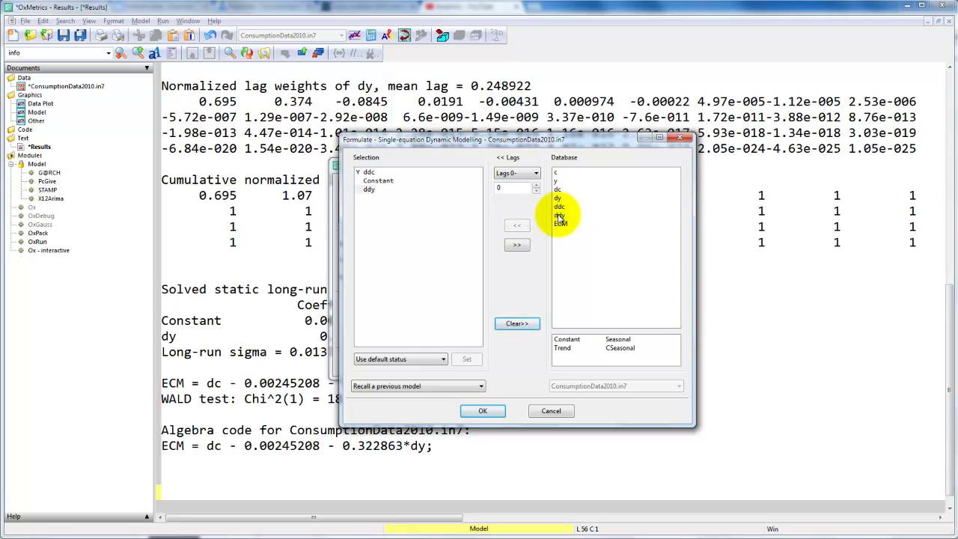
left_click(537, 190)
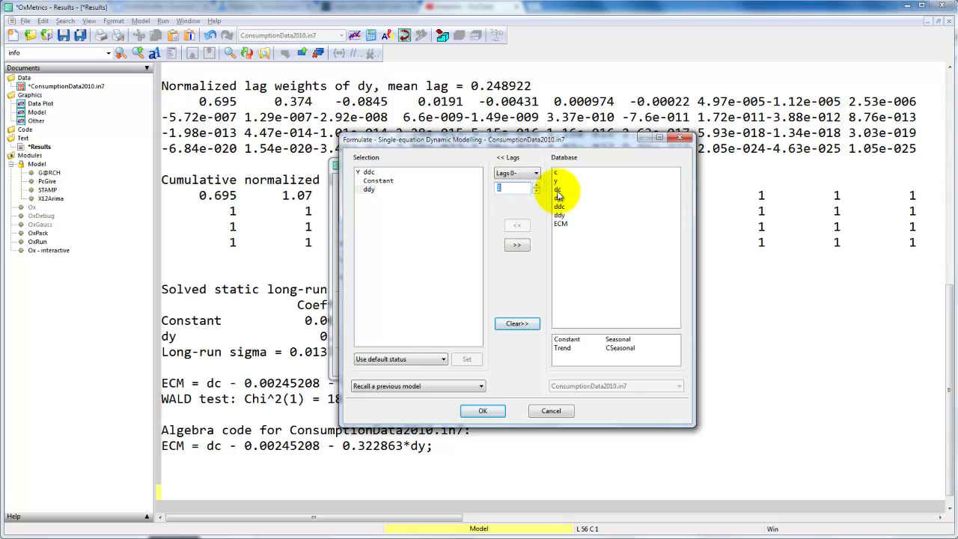
double_click(558, 188)
double_click(558, 197)
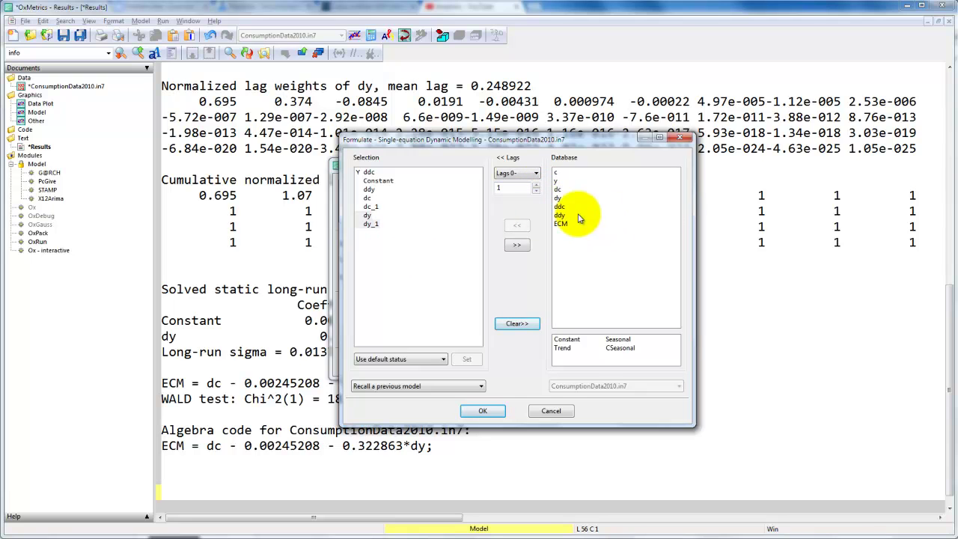
double_click(368, 197)
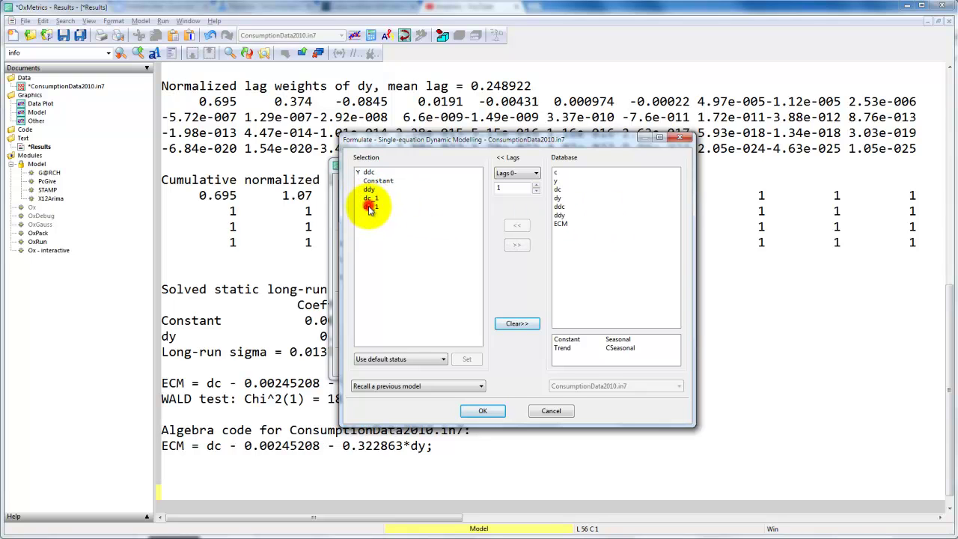
double_click(369, 206)
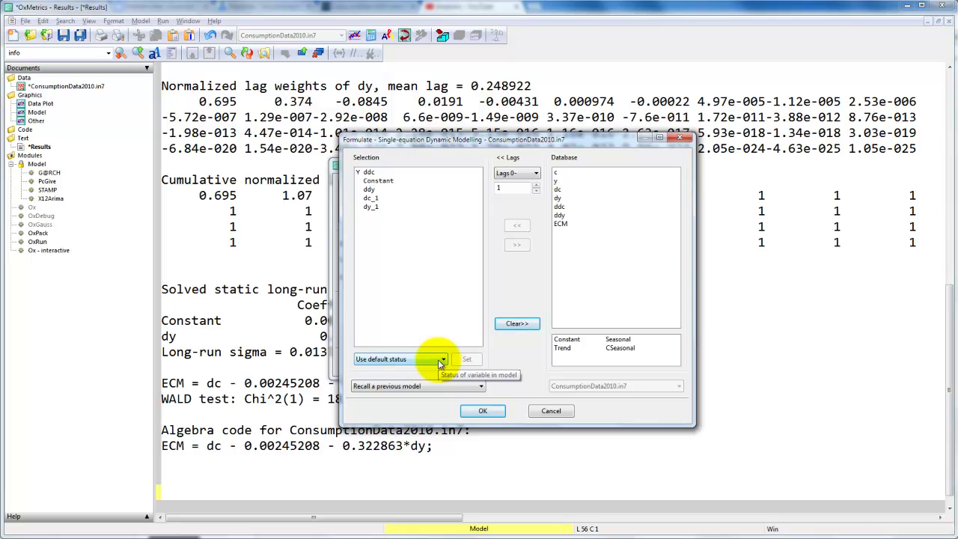
Step: Estimate the ddc model by OLS over 1971(3) - 2010(4)
left_click(482, 414)
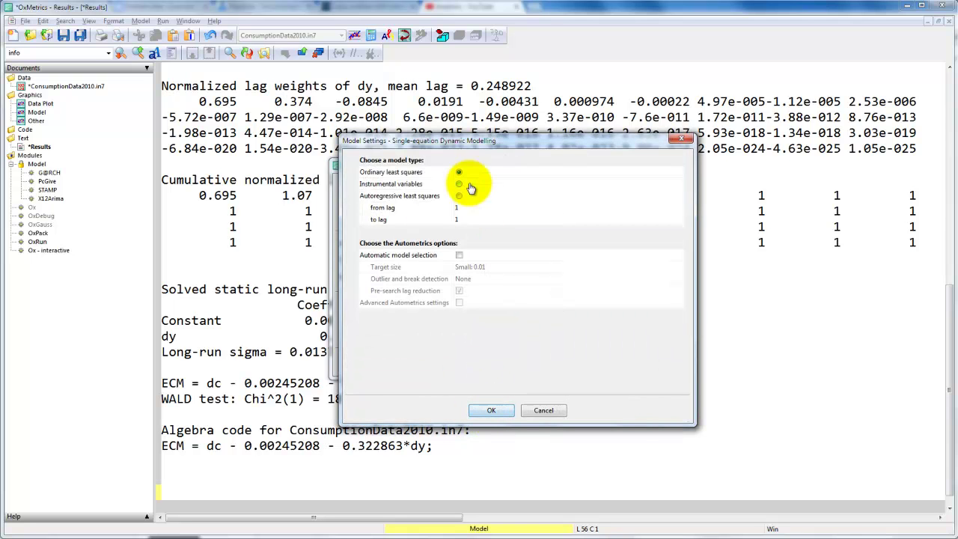
left_click(486, 410)
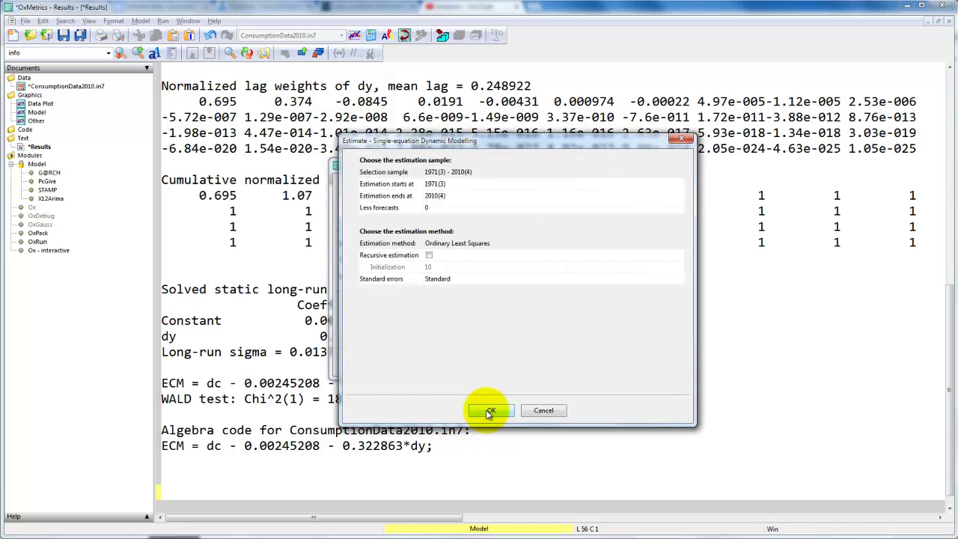
left_click(489, 412)
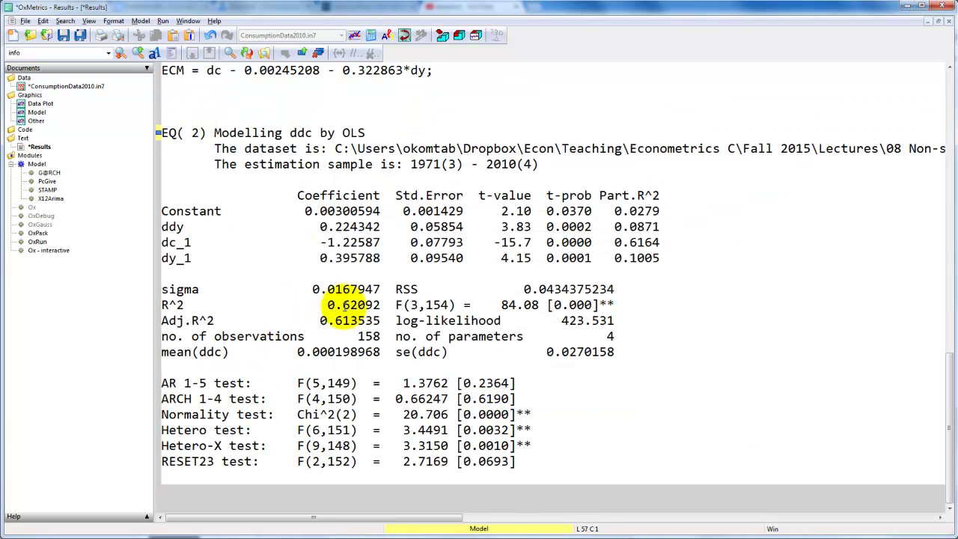
left_click_drag(562, 321, 623, 322)
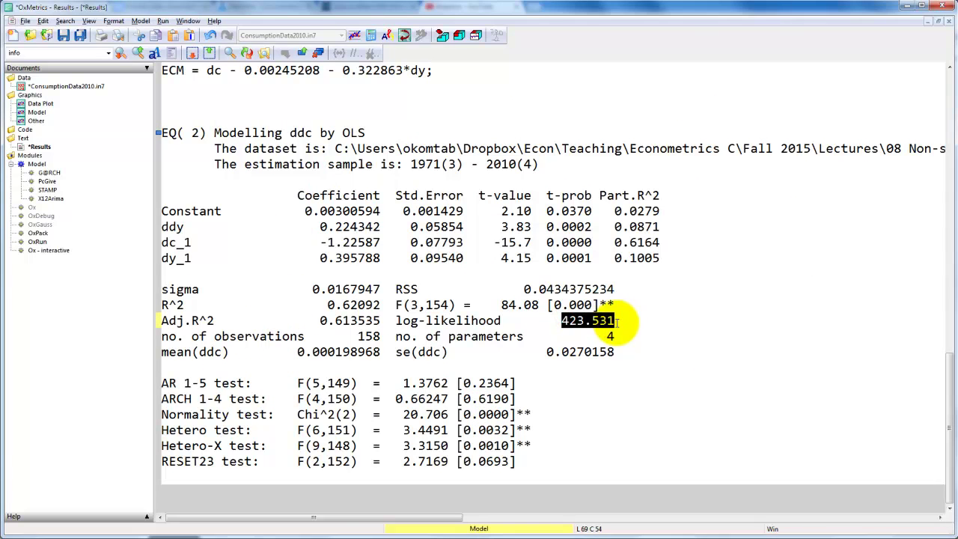
scroll(595, 345, "up", 9)
scroll(599, 343, "up", 7)
left_click_drag(562, 274, 615, 275)
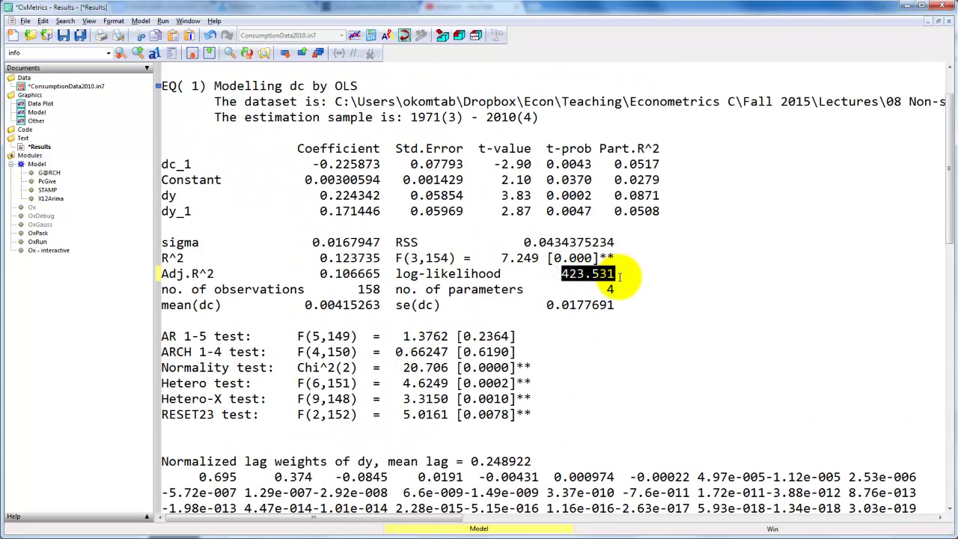
double_click(305, 178)
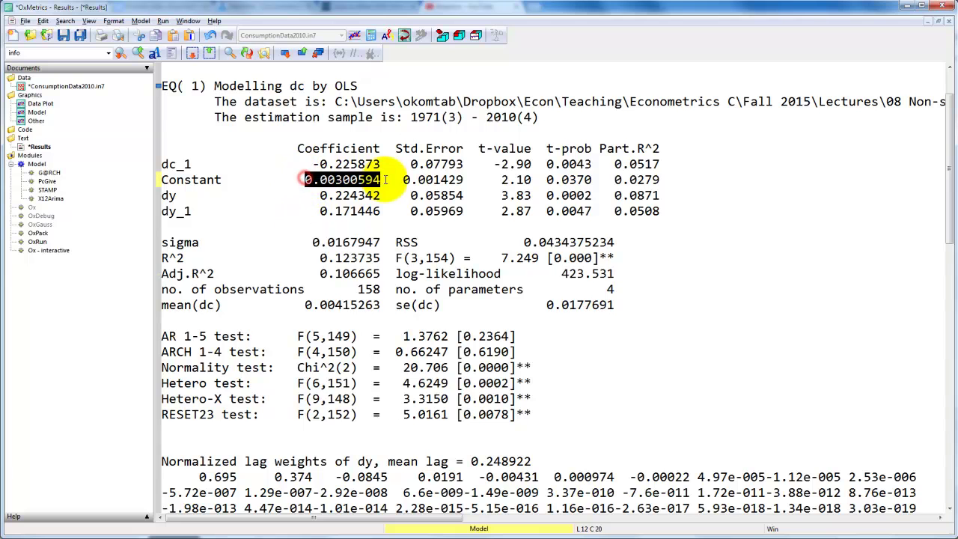
scroll(317, 420, "down", 15)
scroll(317, 415, "down", 1)
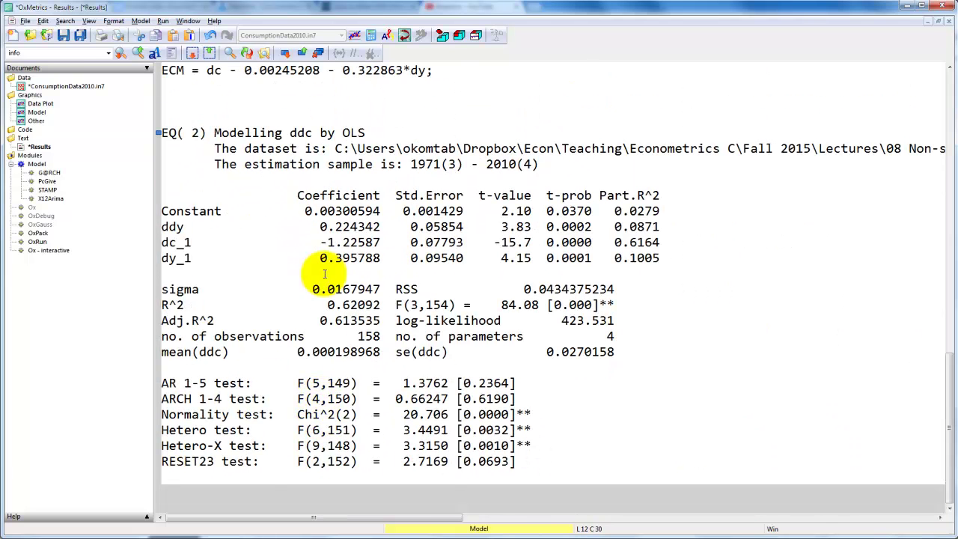
left_click_drag(304, 211, 383, 211)
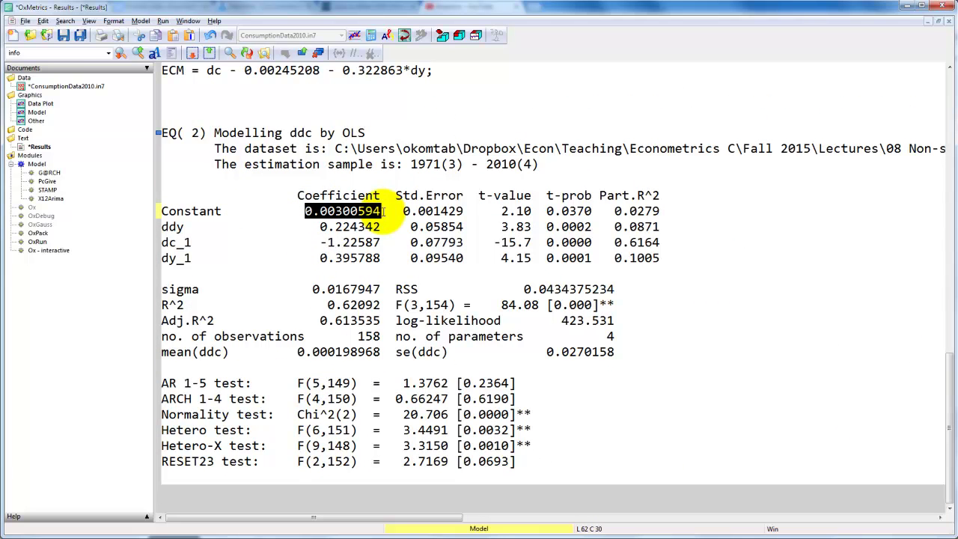
left_click(162, 363)
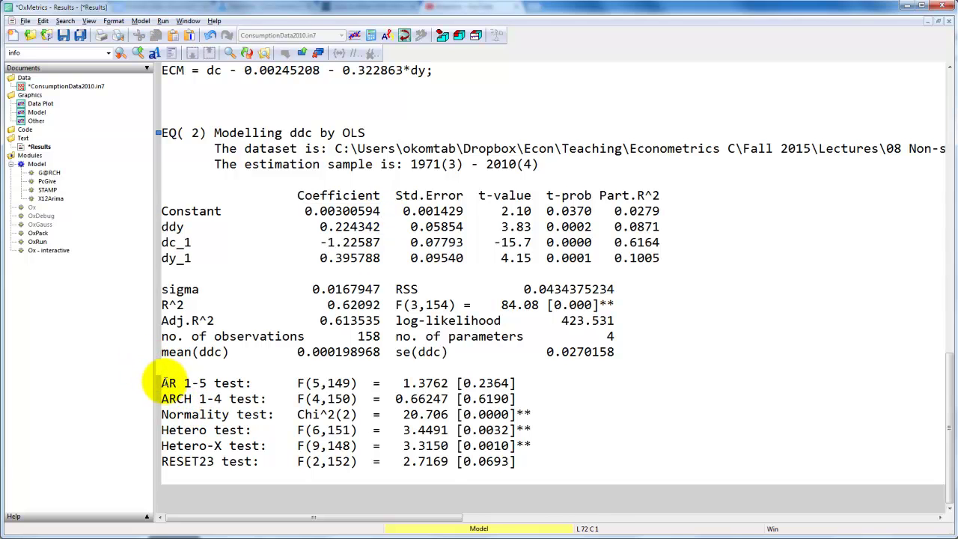
left_click_drag(163, 382, 188, 475)
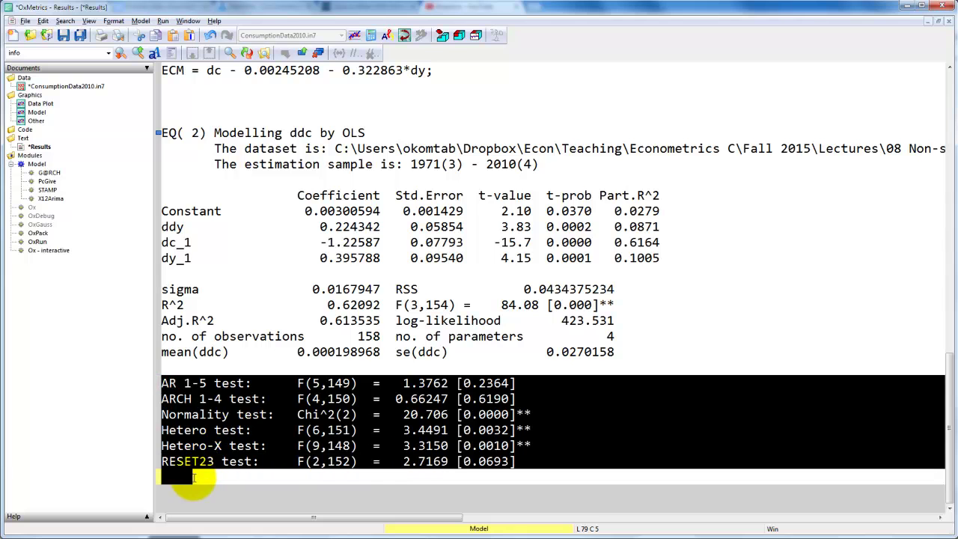
left_click(183, 367)
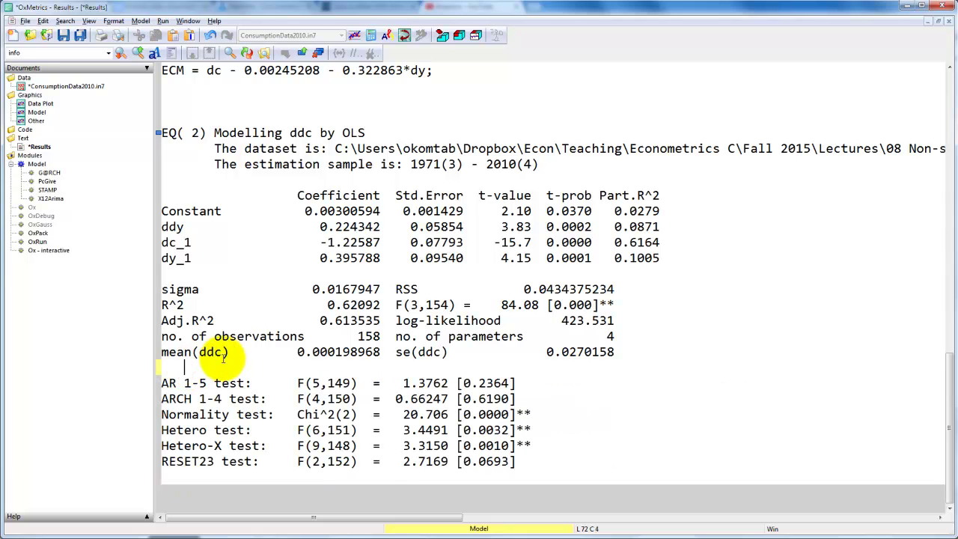